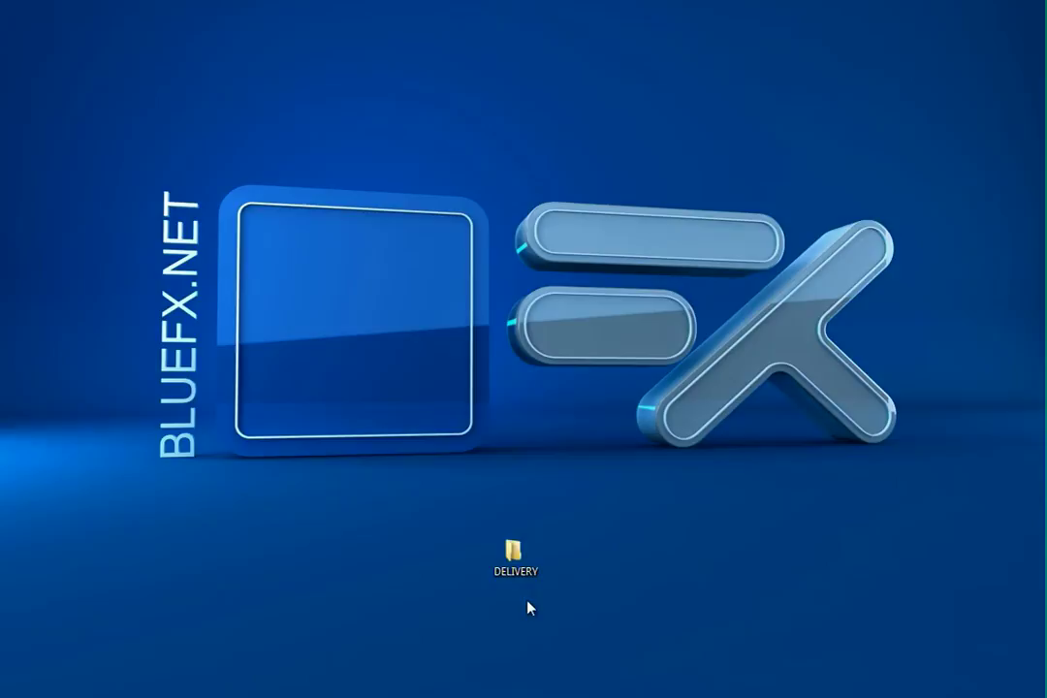
Browse into DELIVERY > COLORIZER and select the COLORIZER After Effects project file
double_click(514, 560)
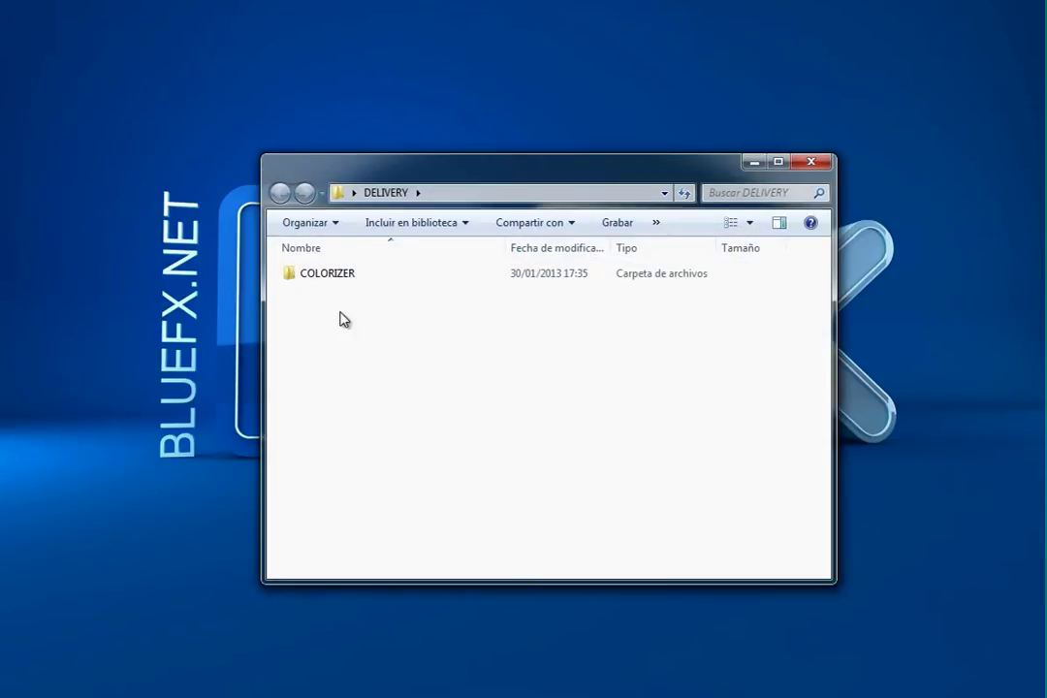
click(369, 275)
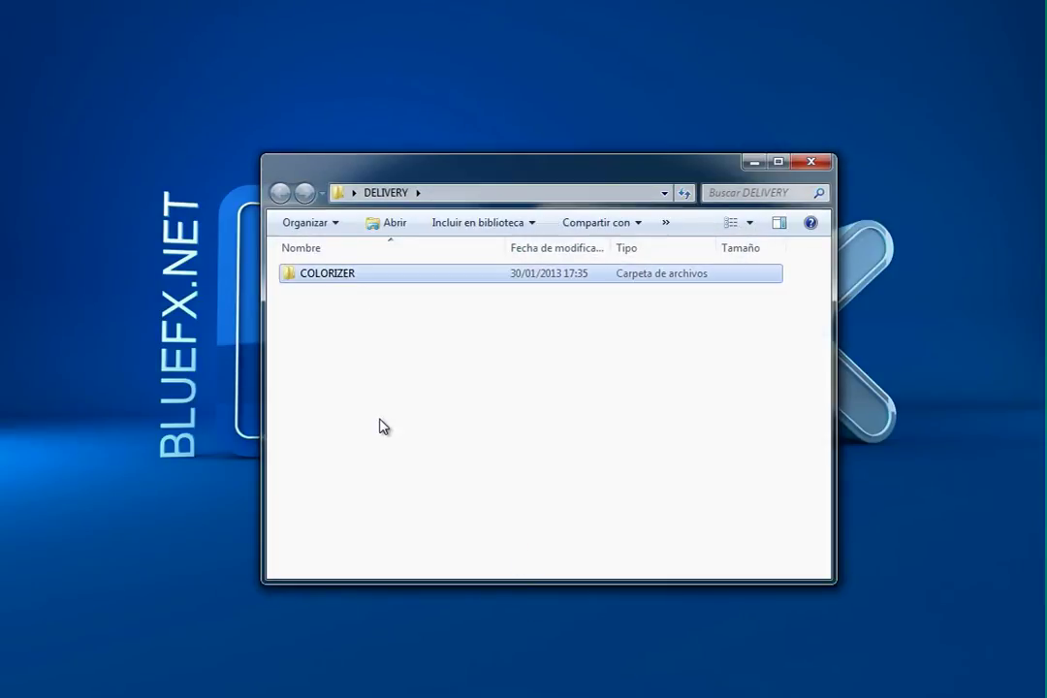
double_click(359, 279)
click(335, 295)
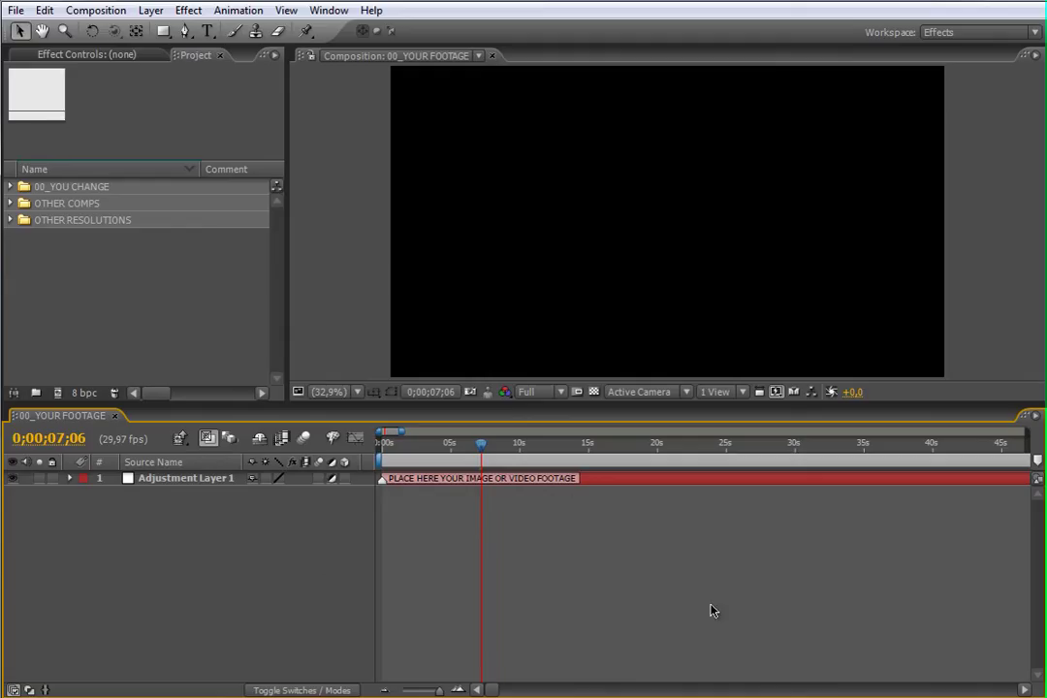
Expand the 00_YOU CHANGE folder and inspect 00_YOUR FOOTAGE and the OTHER COMPS folder
click(126, 354)
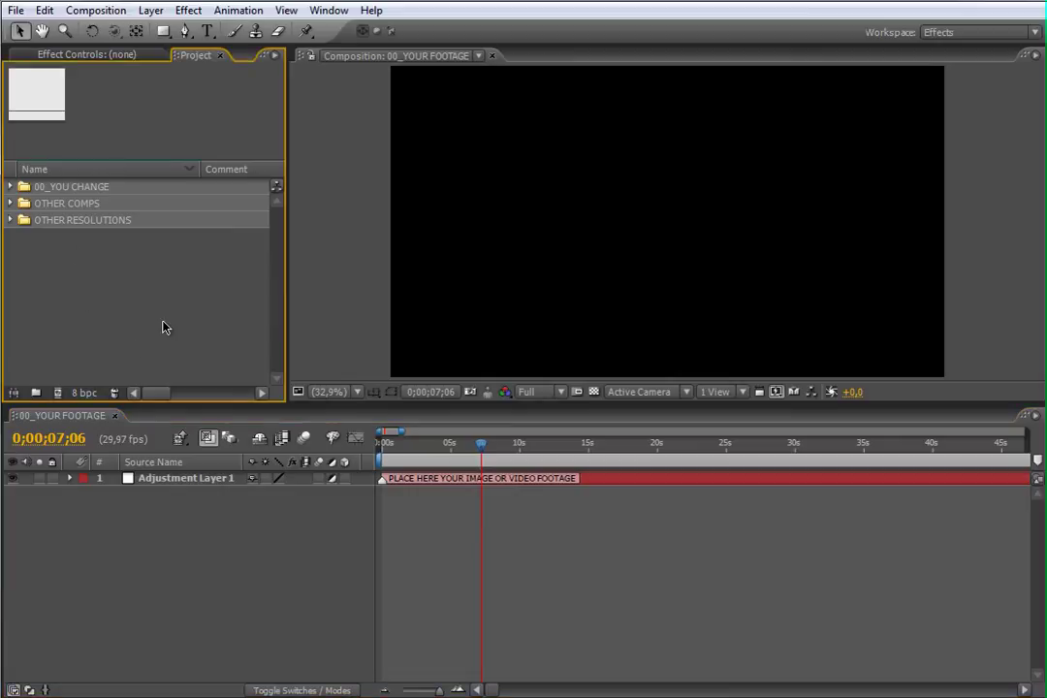
click(68, 186)
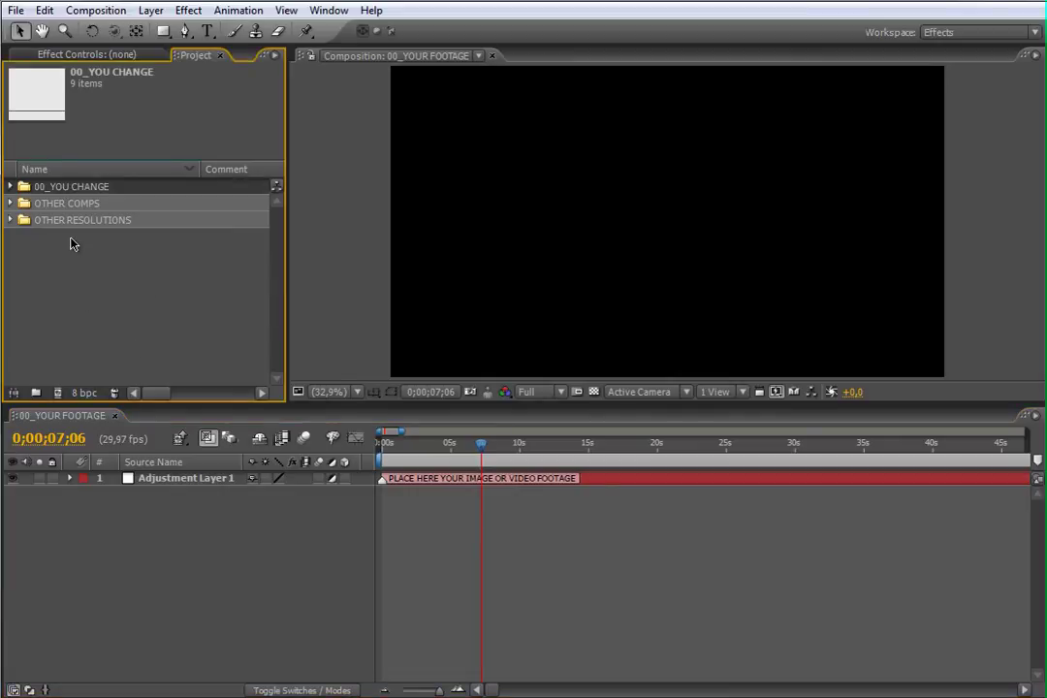
click(11, 187)
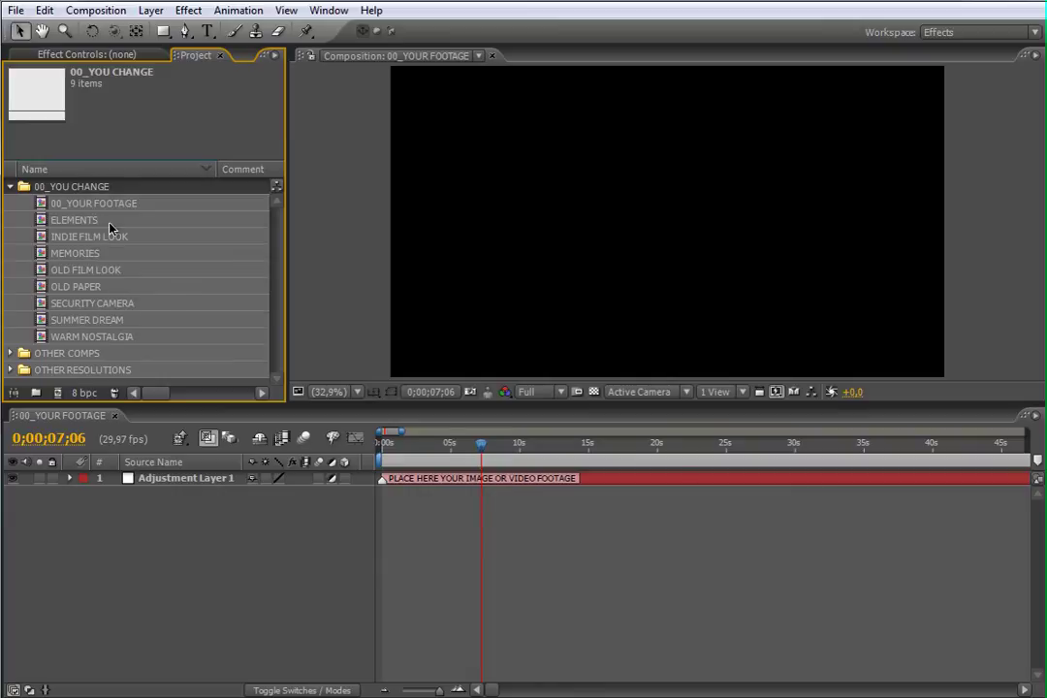
click(108, 203)
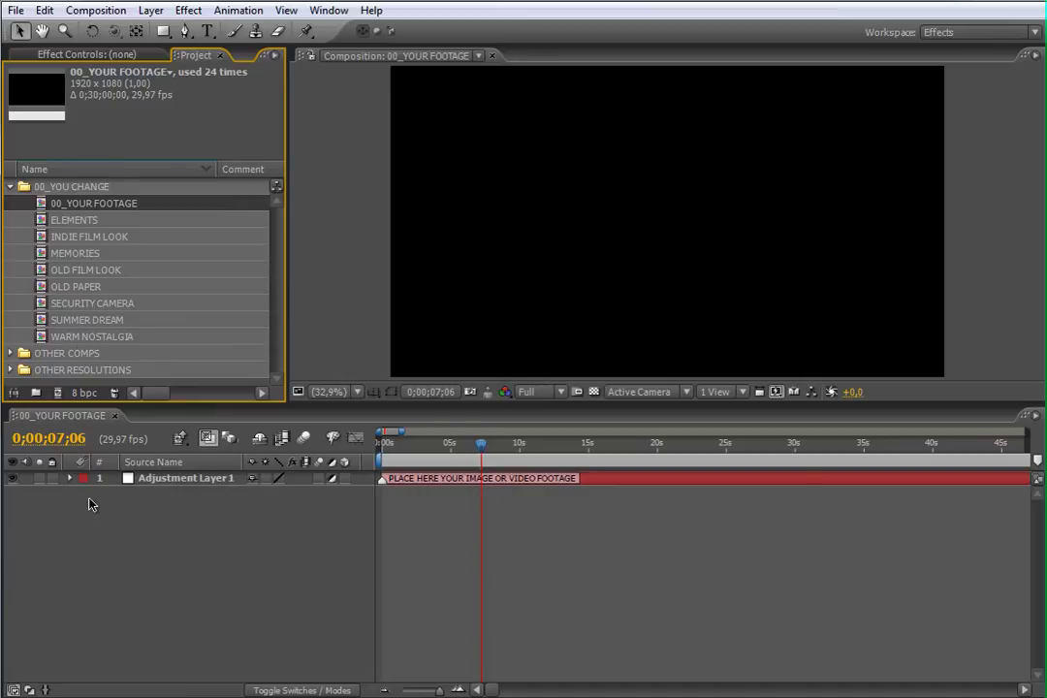
click(67, 355)
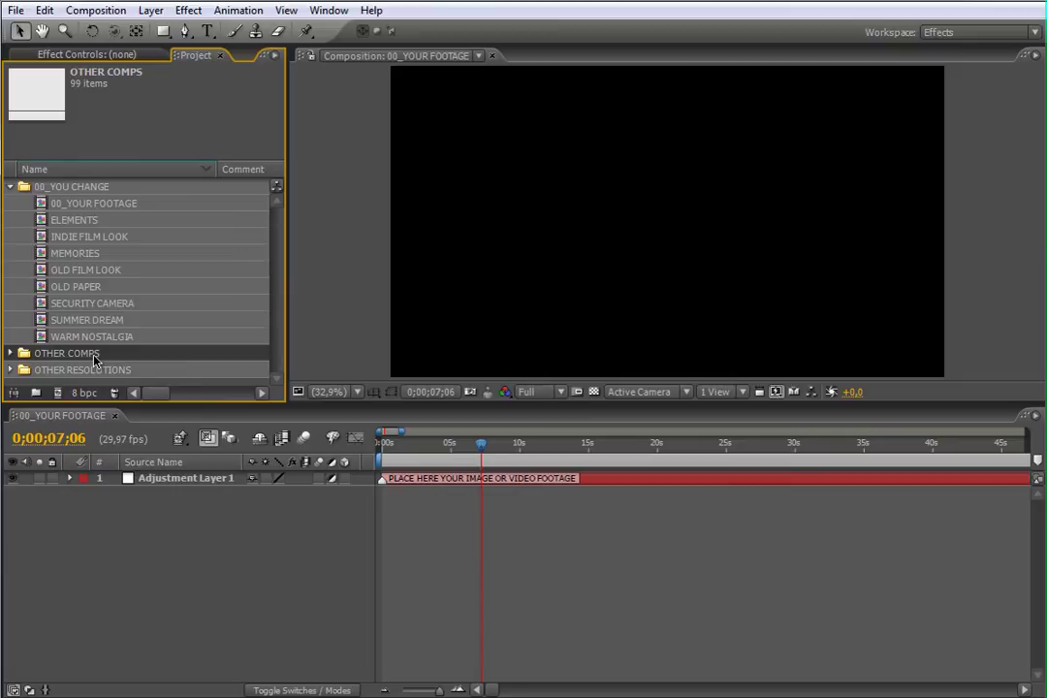
click(99, 202)
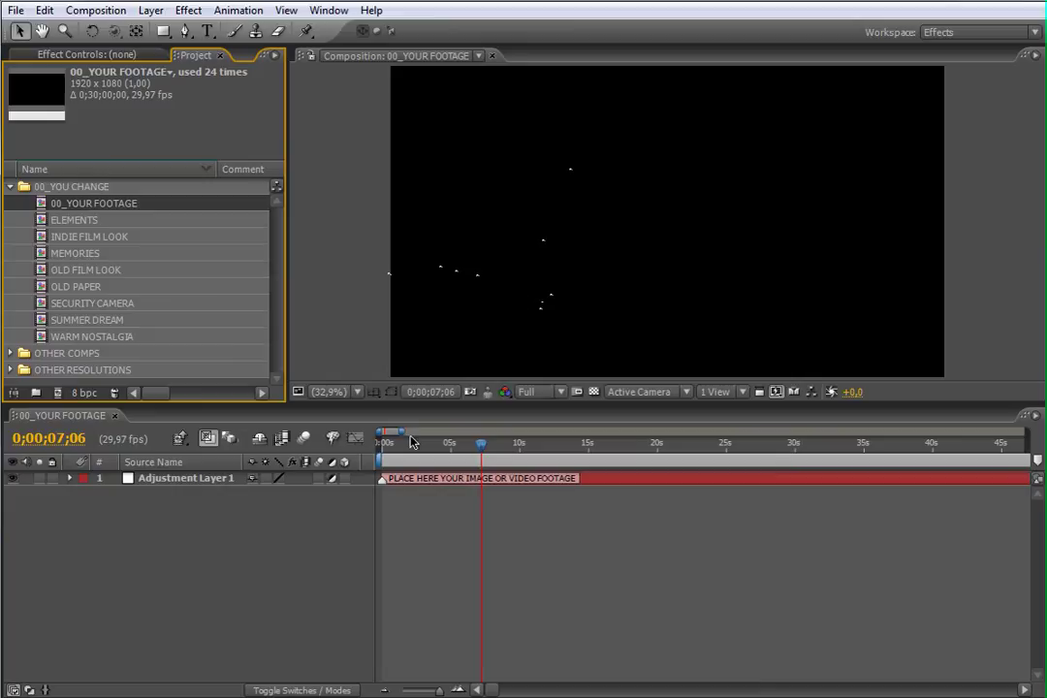
Place SAMPLE.mov from OTHER COMPS as a layer in the 00_YOUR FOOTAGE composition
drag(402, 432, 1025, 432)
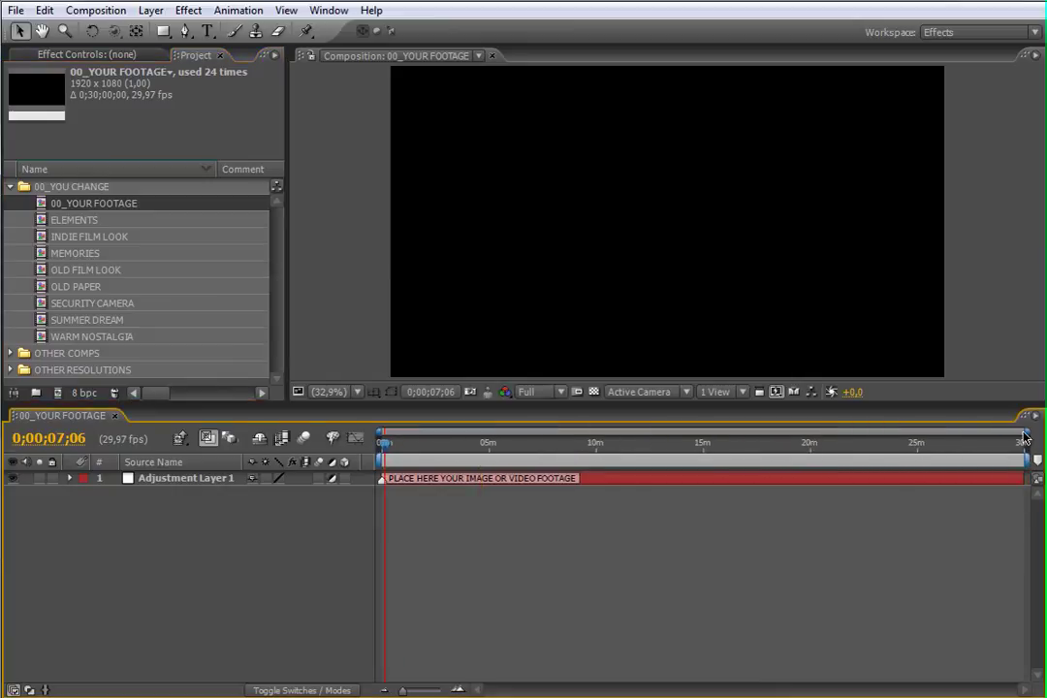
drag(1017, 432, 398, 449)
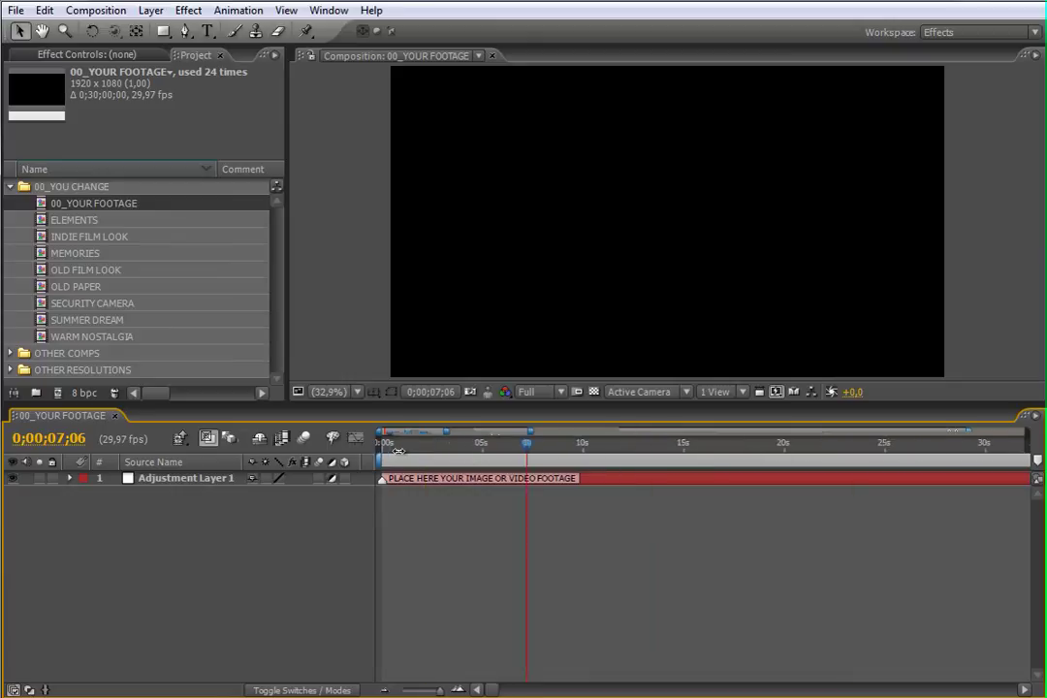
click(27, 354)
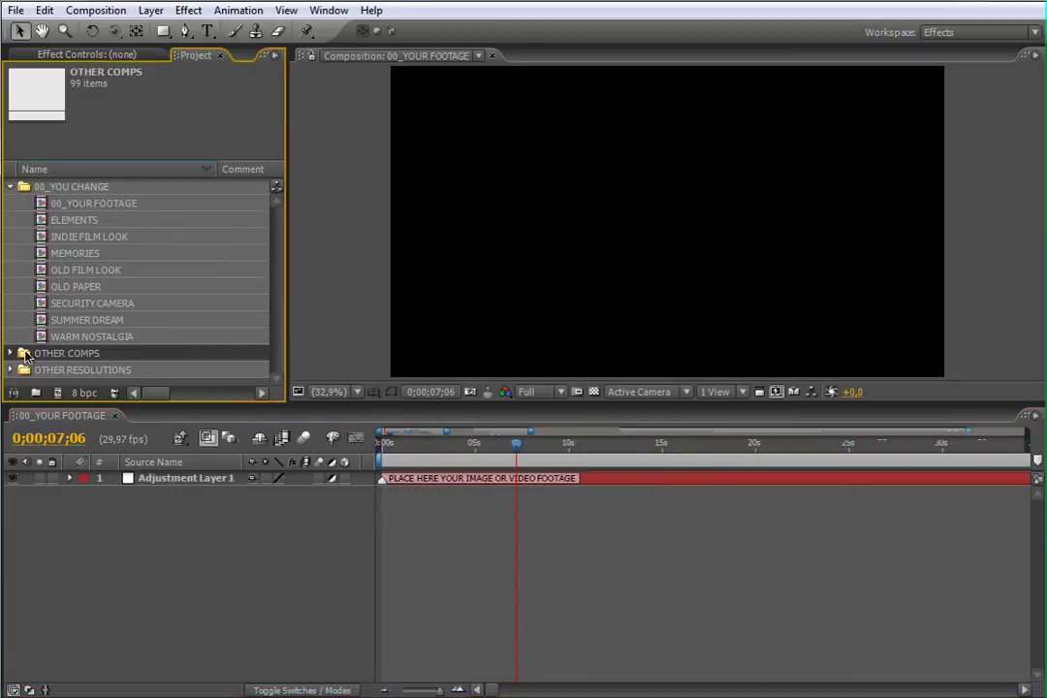
click(11, 353)
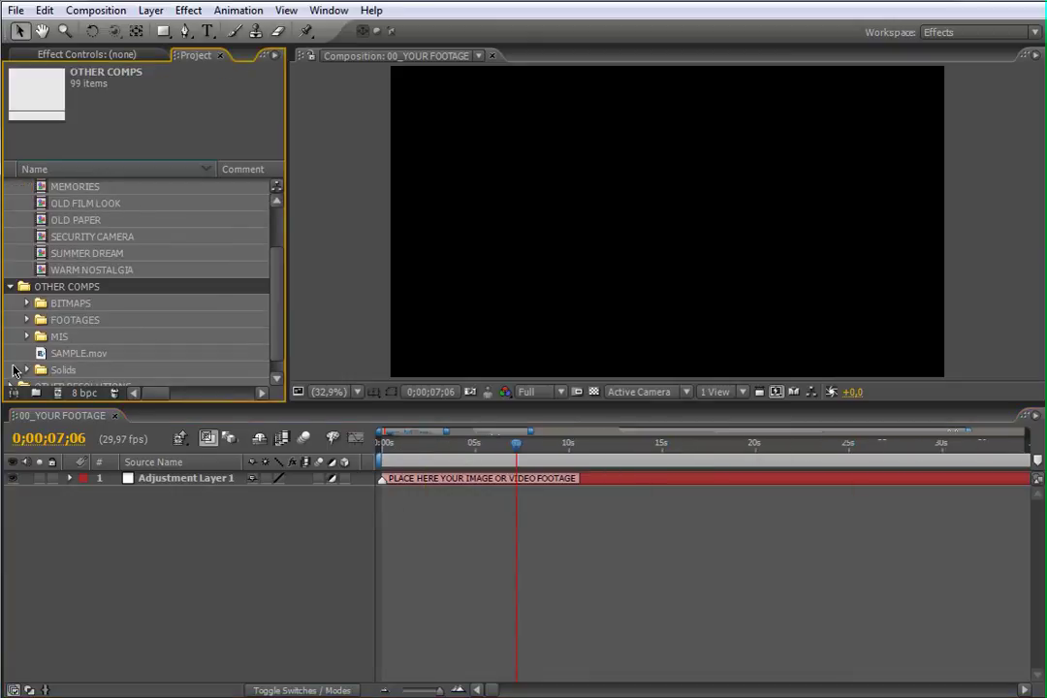
click(86, 355)
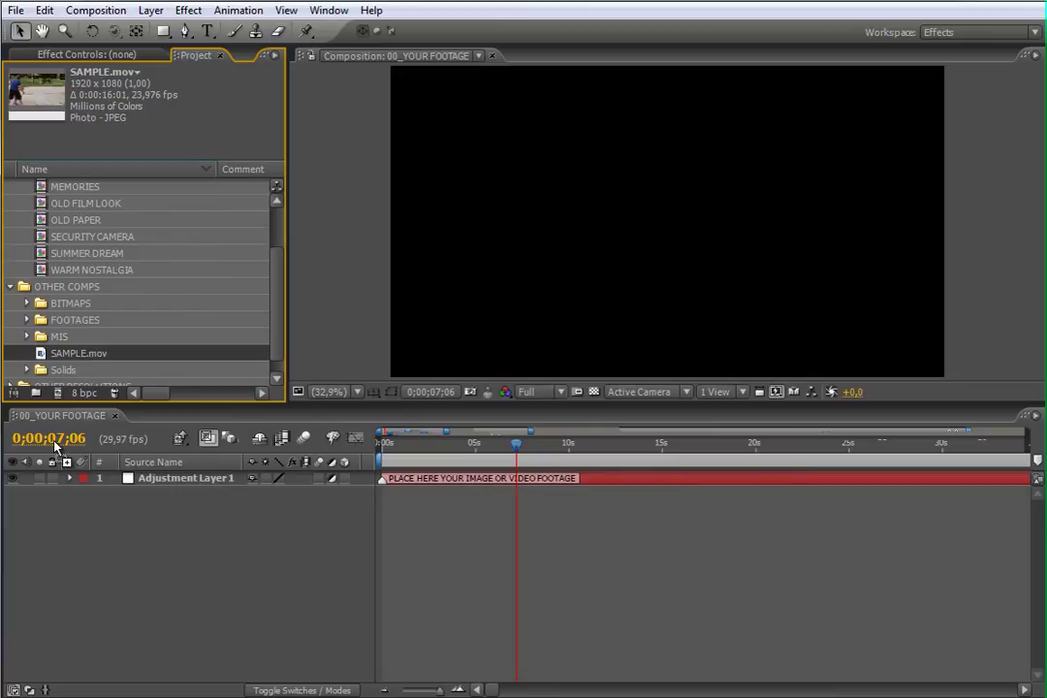
drag(55, 445, 58, 458)
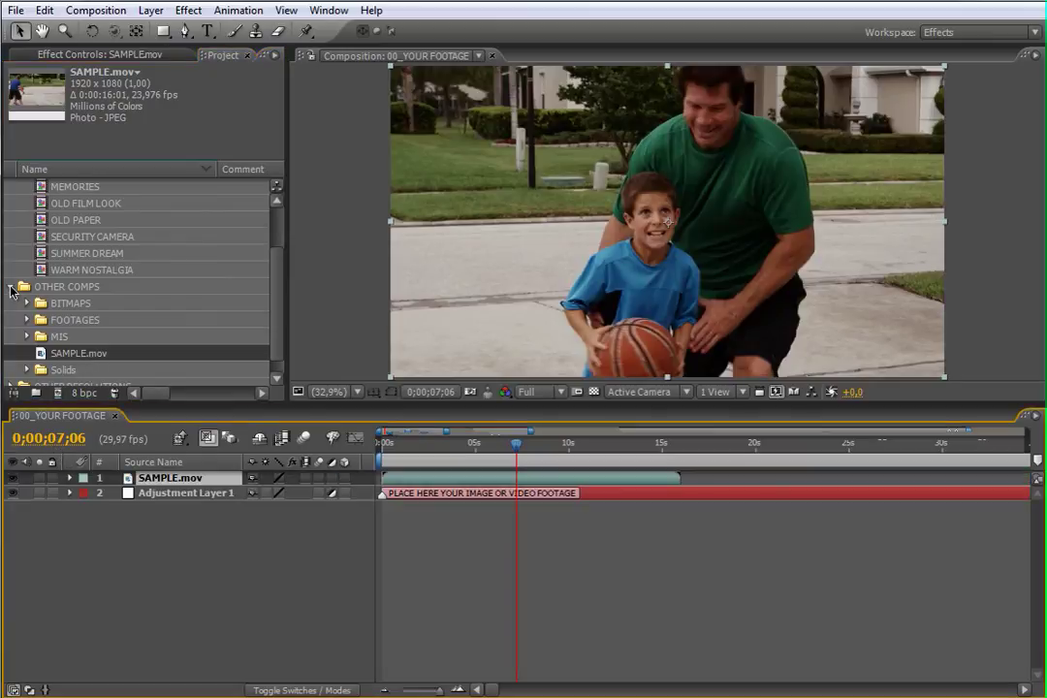
click(11, 288)
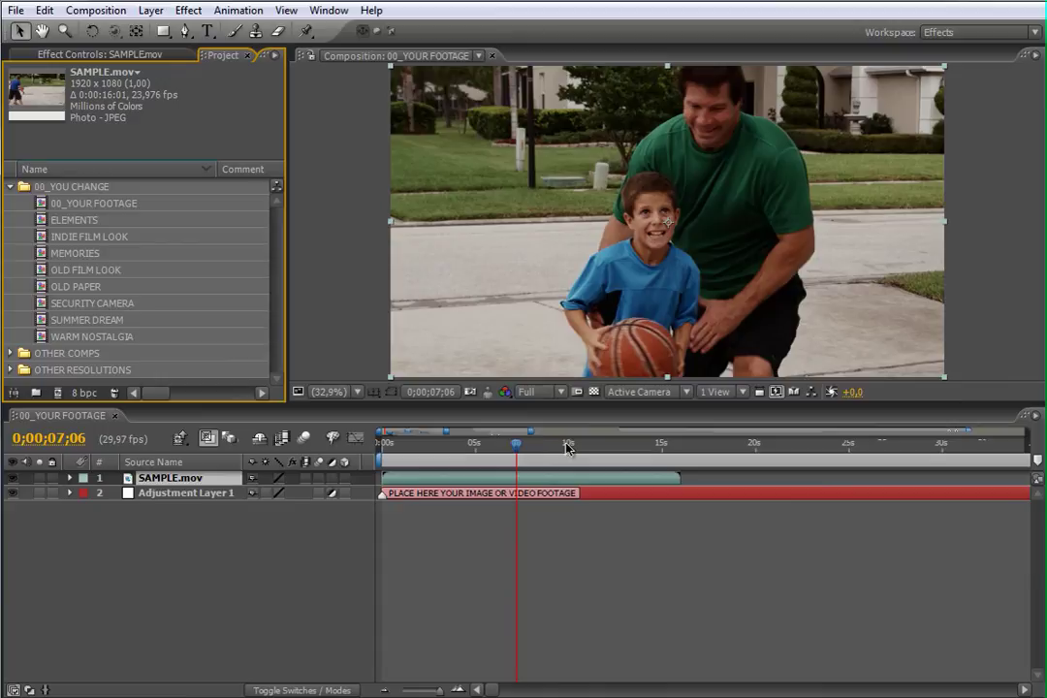
click(75, 222)
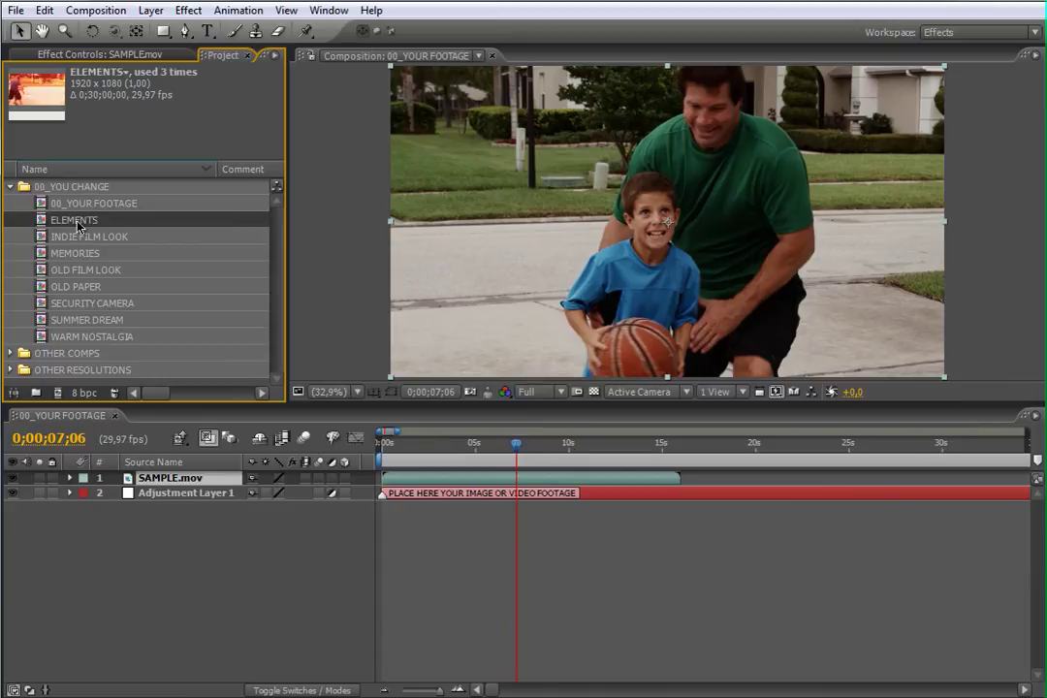
Open and scrub through the ELEMENTS and INDIE FILM LOOK compositions
double_click(76, 222)
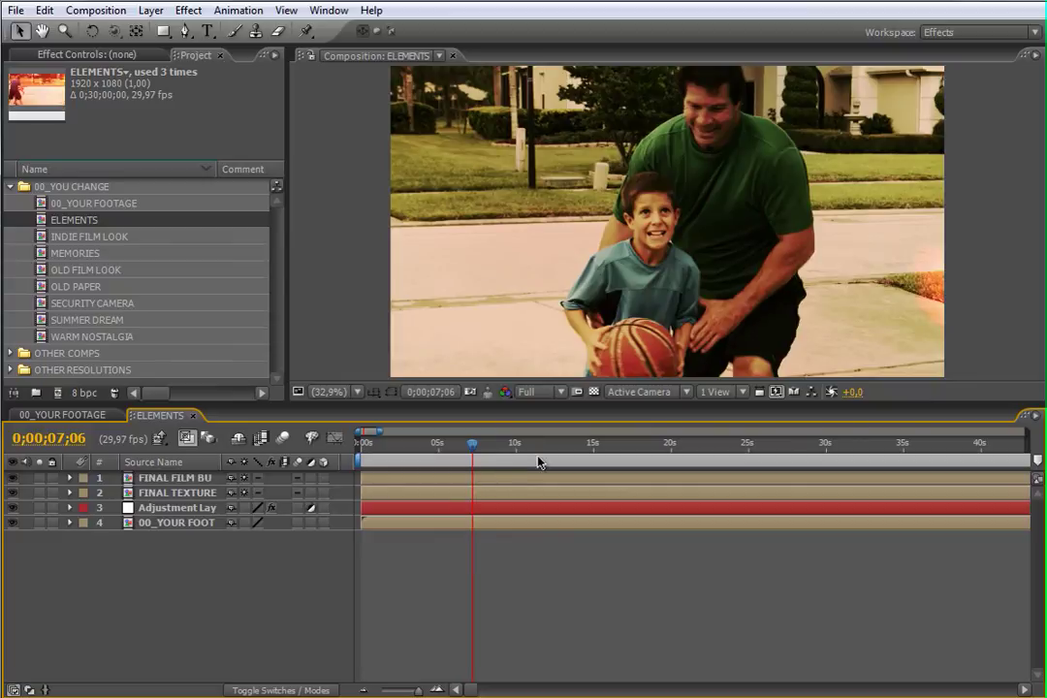
mouse_move(425, 462)
mouse_down()
mouse_move(452, 462)
mouse_move(412, 466)
mouse_up()
click(84, 240)
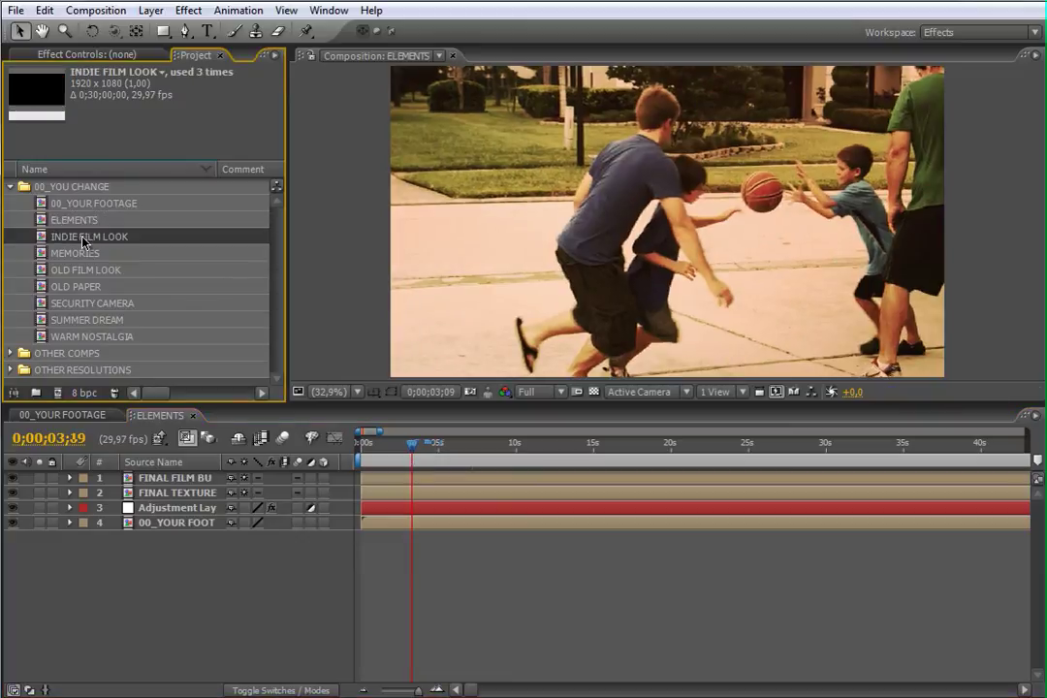
double_click(87, 240)
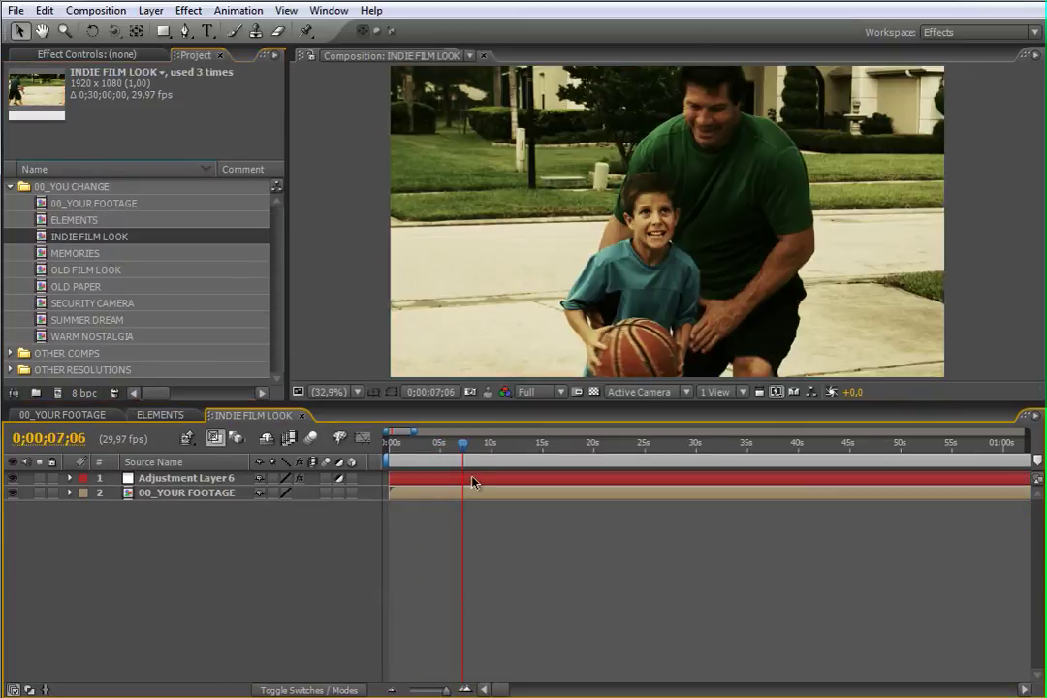
mouse_move(427, 442)
mouse_down()
mouse_move(425, 456)
mouse_move(465, 458)
mouse_move(407, 456)
mouse_move(437, 457)
mouse_move(424, 456)
mouse_up()
Open and scrub through the MEMORIES and OLD FILM LOOK compositions
click(79, 257)
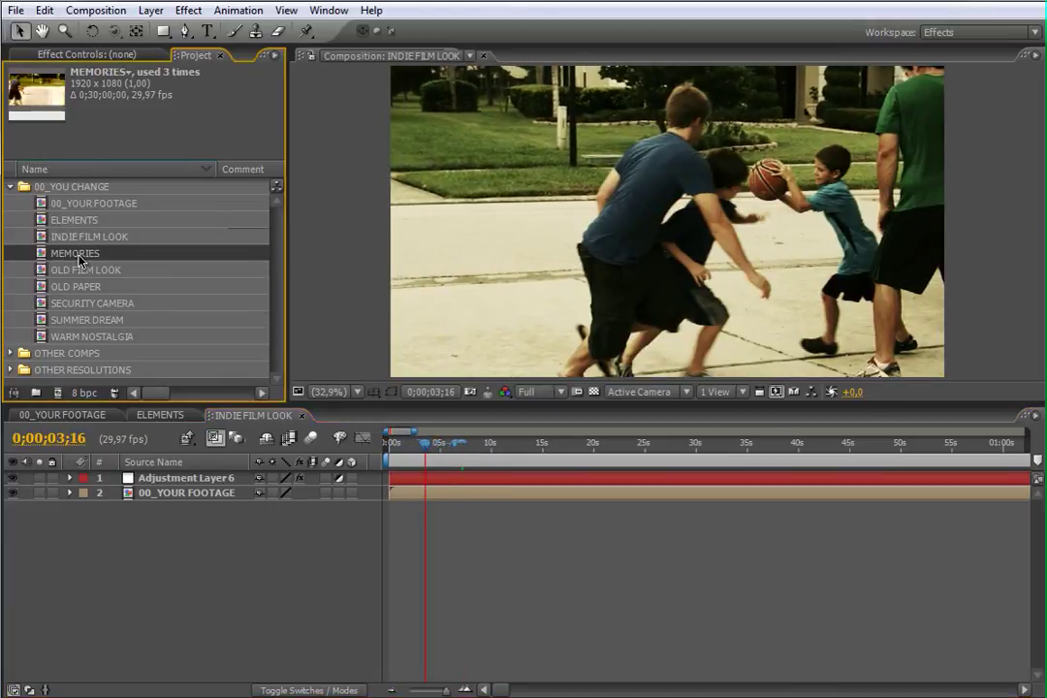
double_click(80, 255)
click(471, 448)
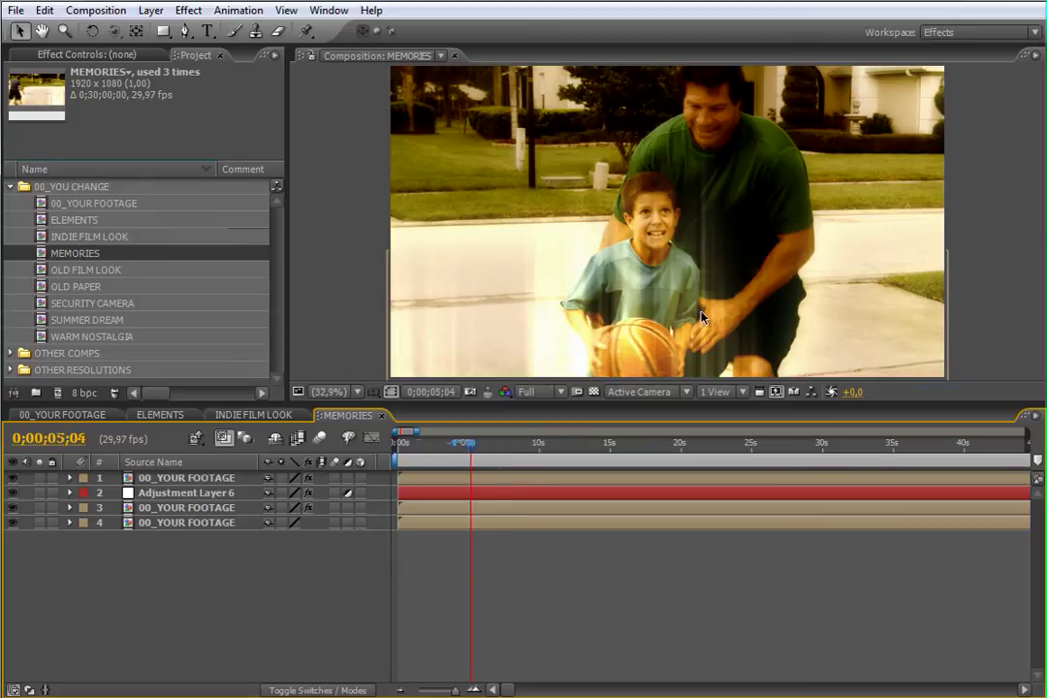
drag(471, 448, 459, 448)
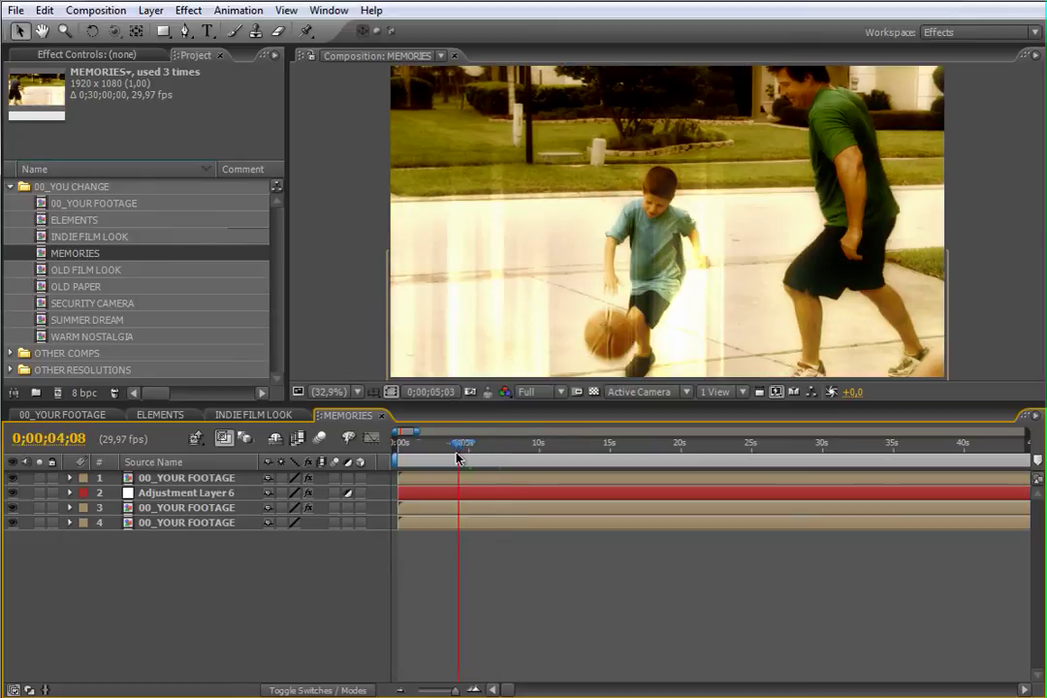
click(74, 270)
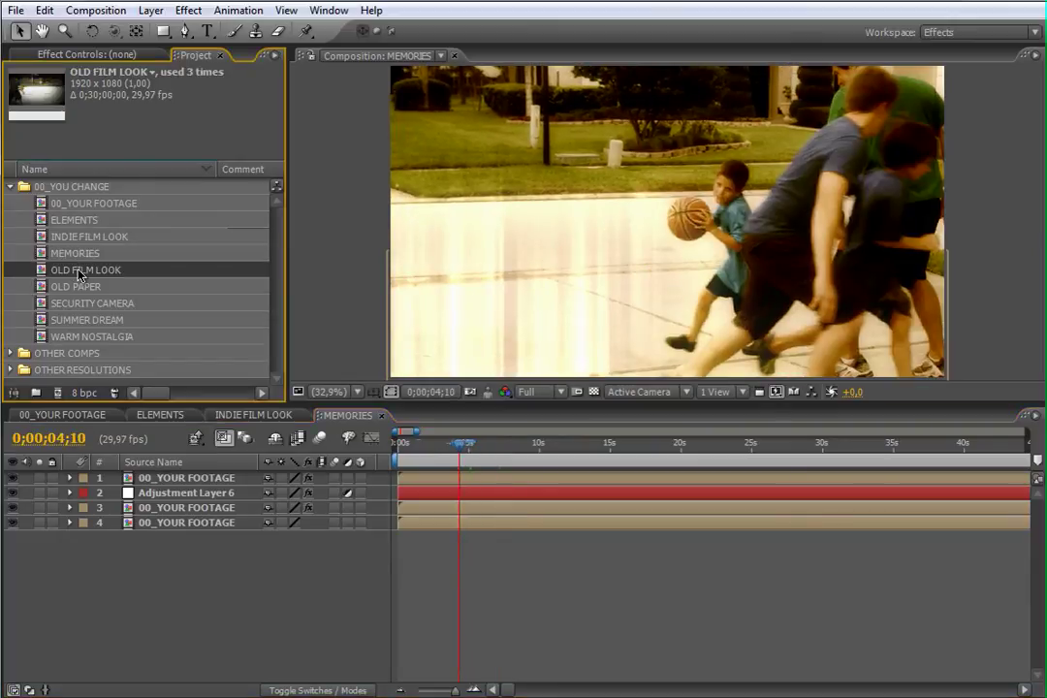
double_click(76, 271)
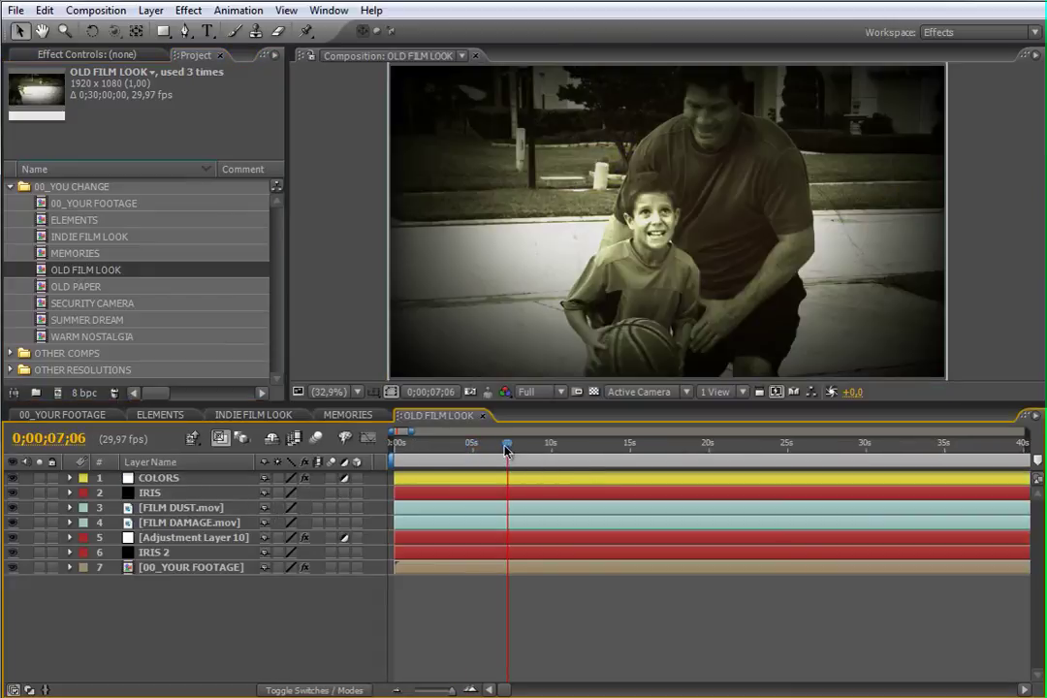
drag(506, 448, 468, 447)
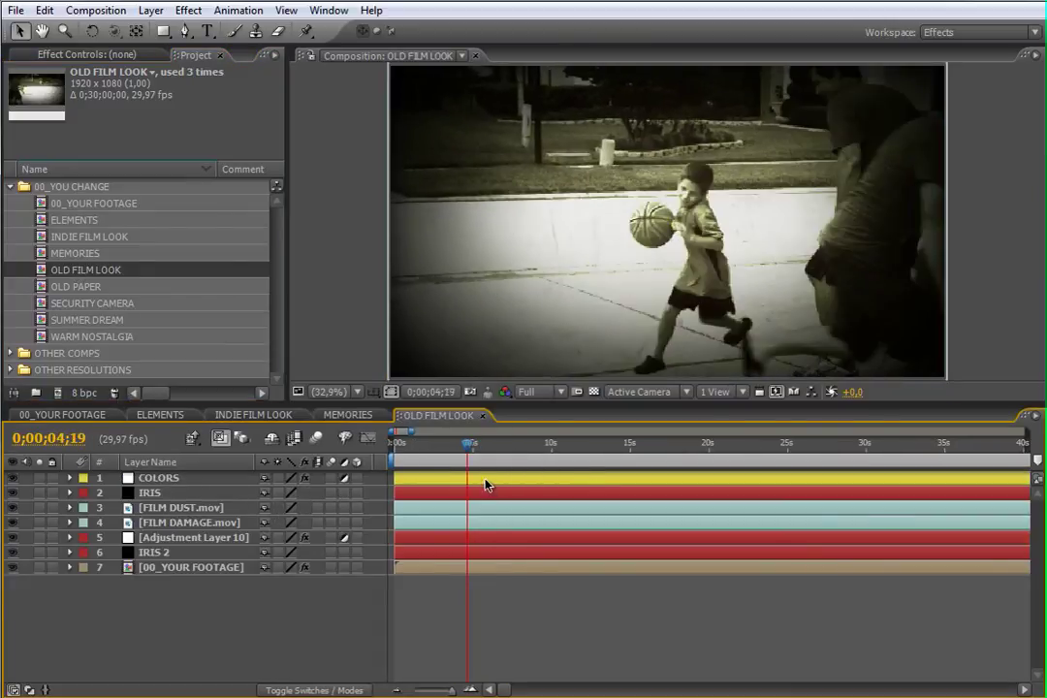
Set the COLORS layer's highlights colour to pale cyan
click(484, 484)
click(102, 55)
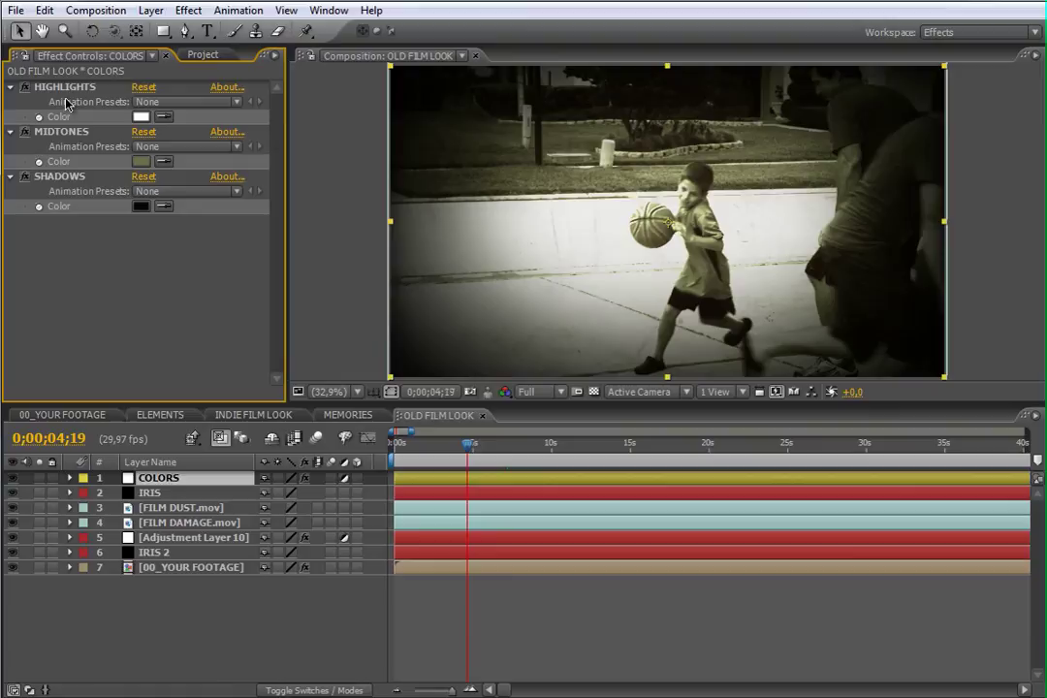
click(64, 179)
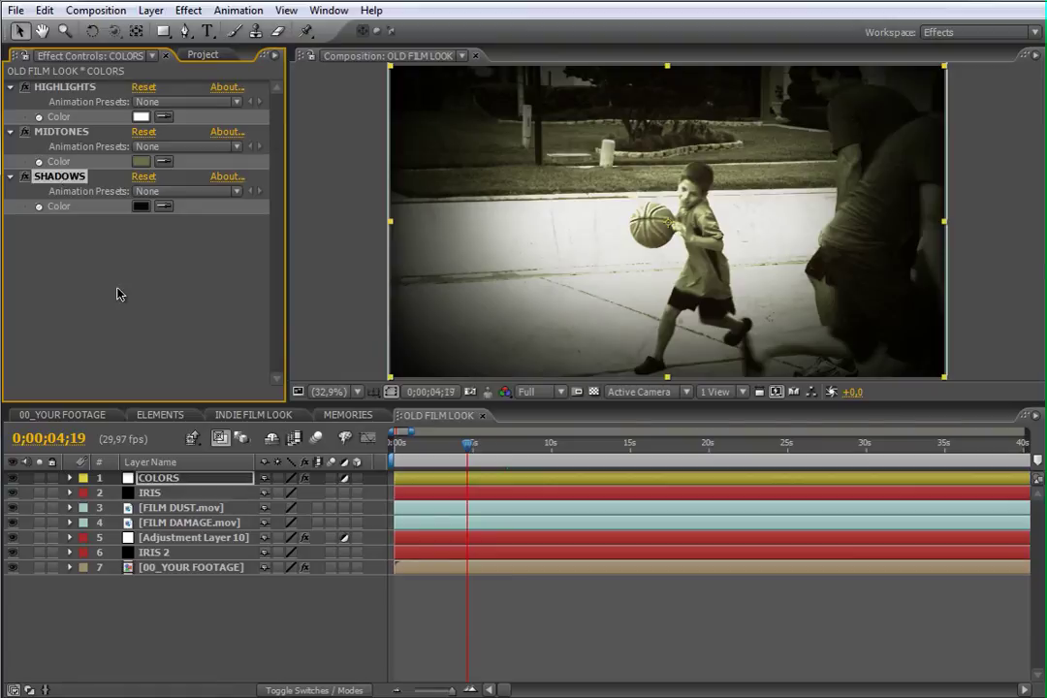
click(141, 116)
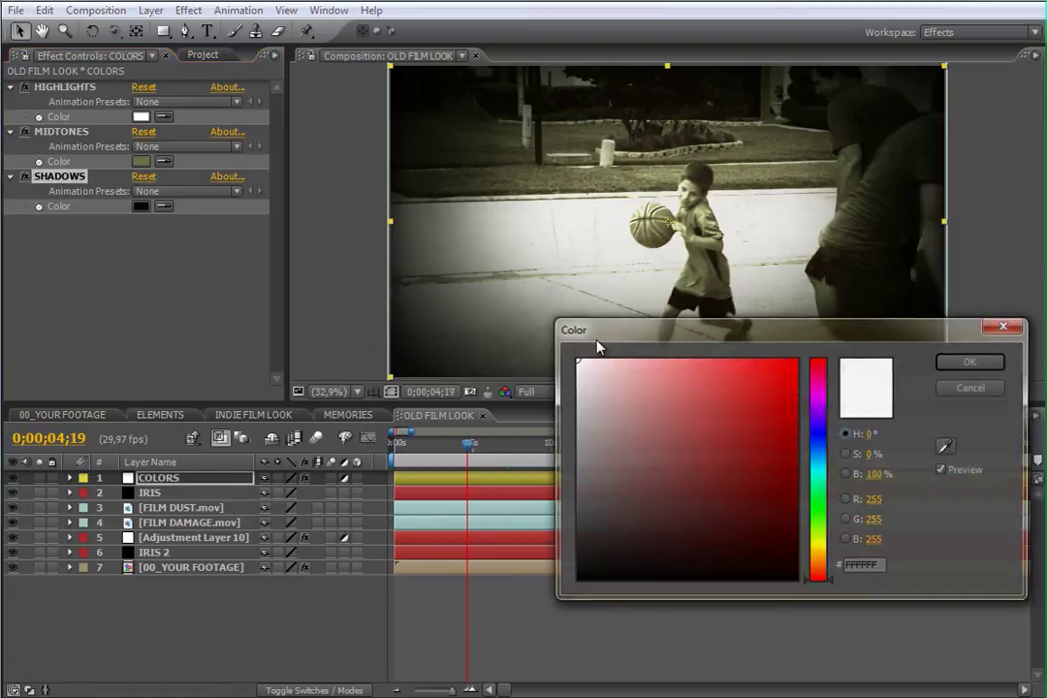
click(818, 475)
click(658, 368)
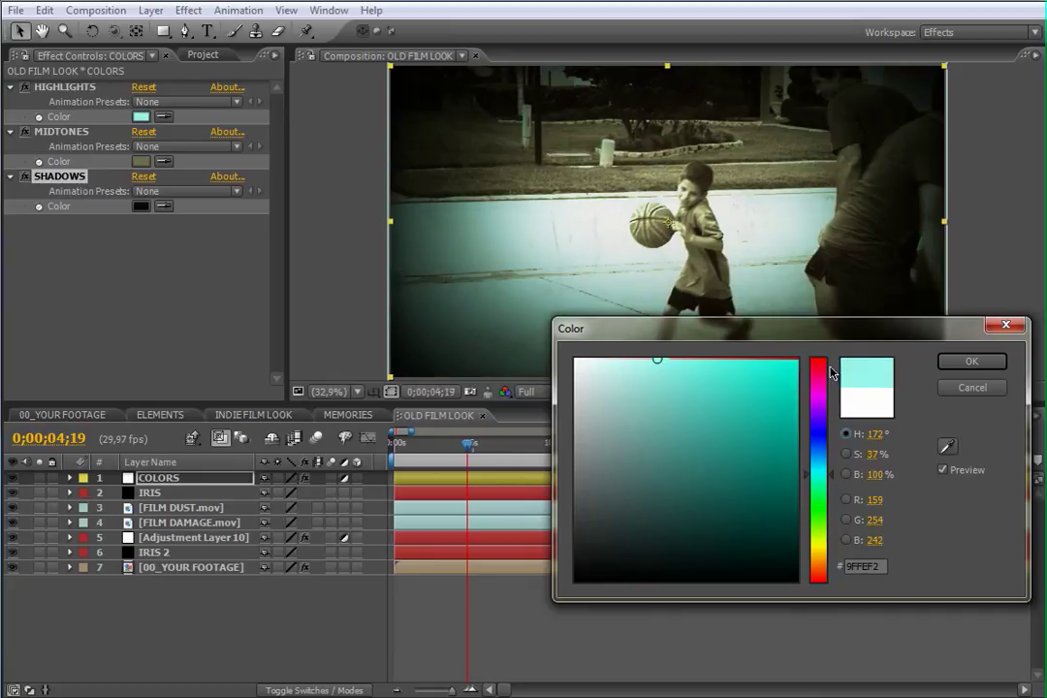
click(971, 361)
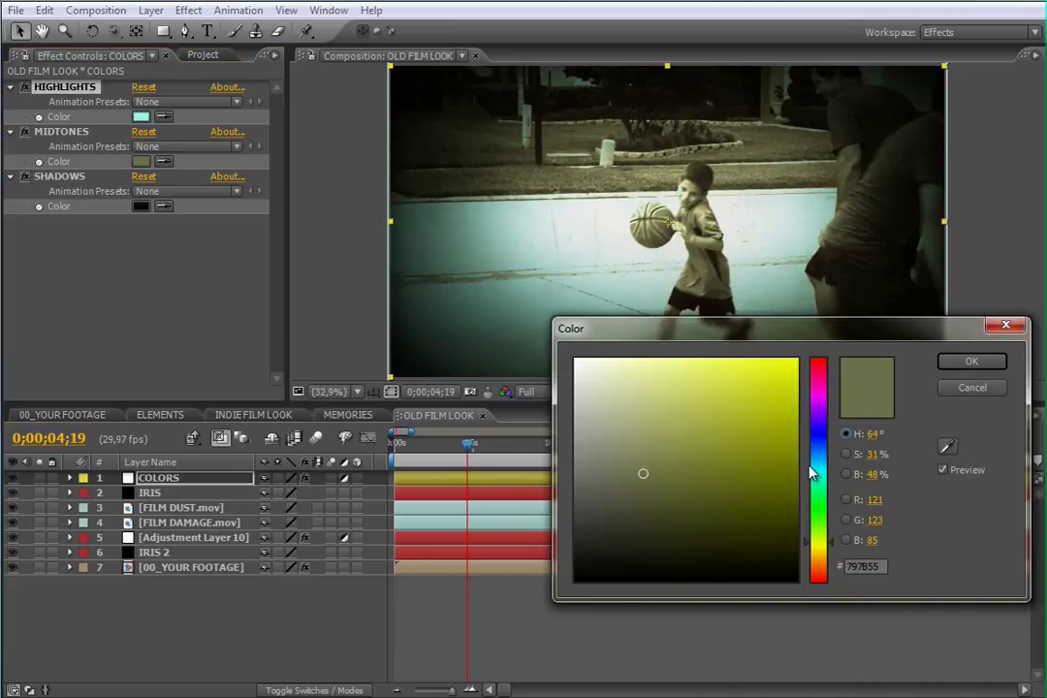
Make the midtones a mid teal and the shadows a very dark teal
click(818, 475)
click(711, 477)
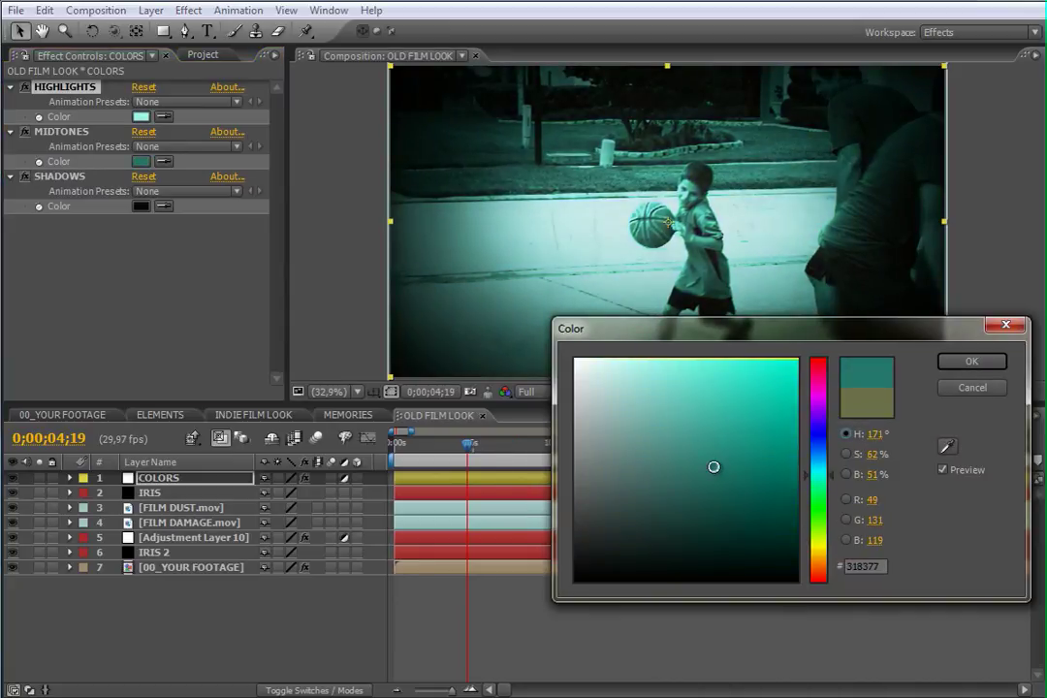
click(972, 364)
click(141, 205)
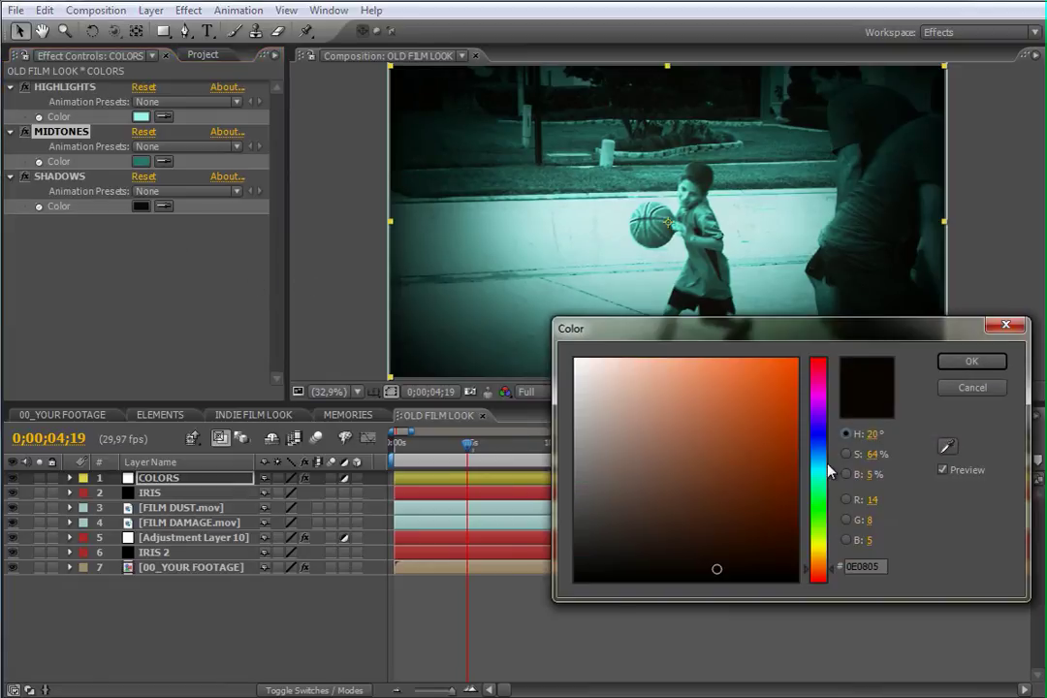
click(817, 475)
drag(768, 556, 772, 563)
click(955, 386)
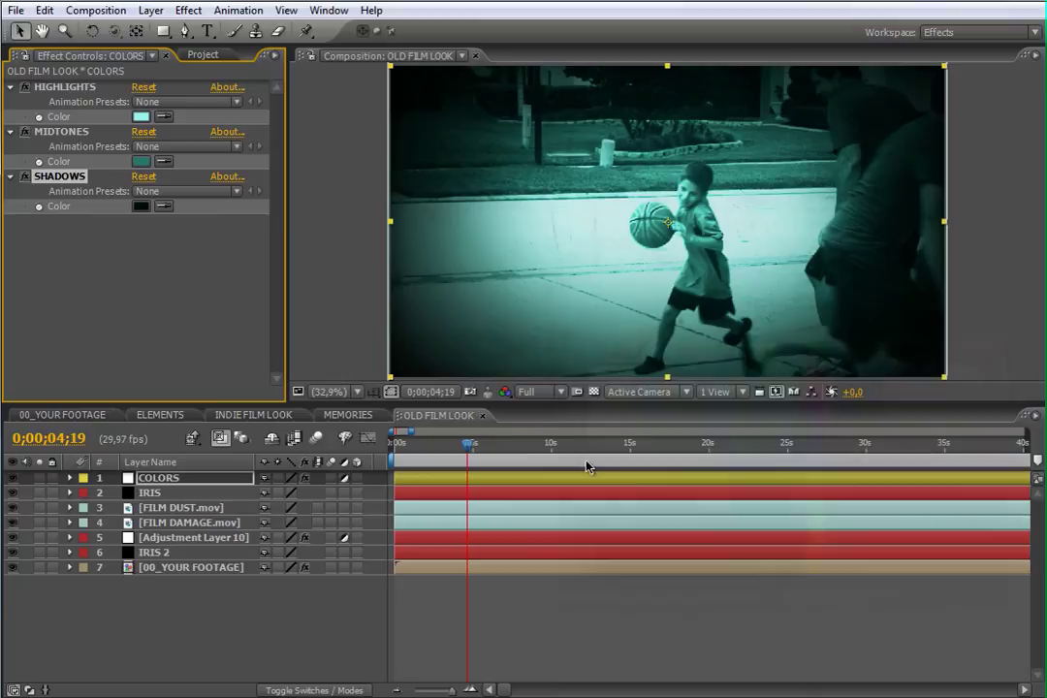
click(468, 448)
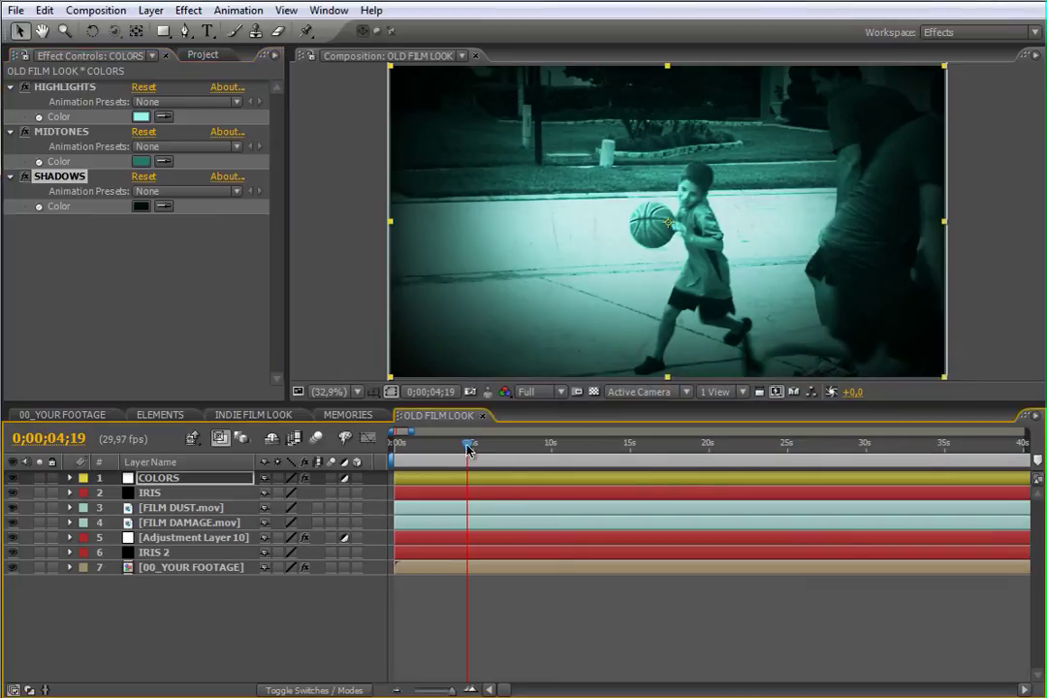
click(202, 55)
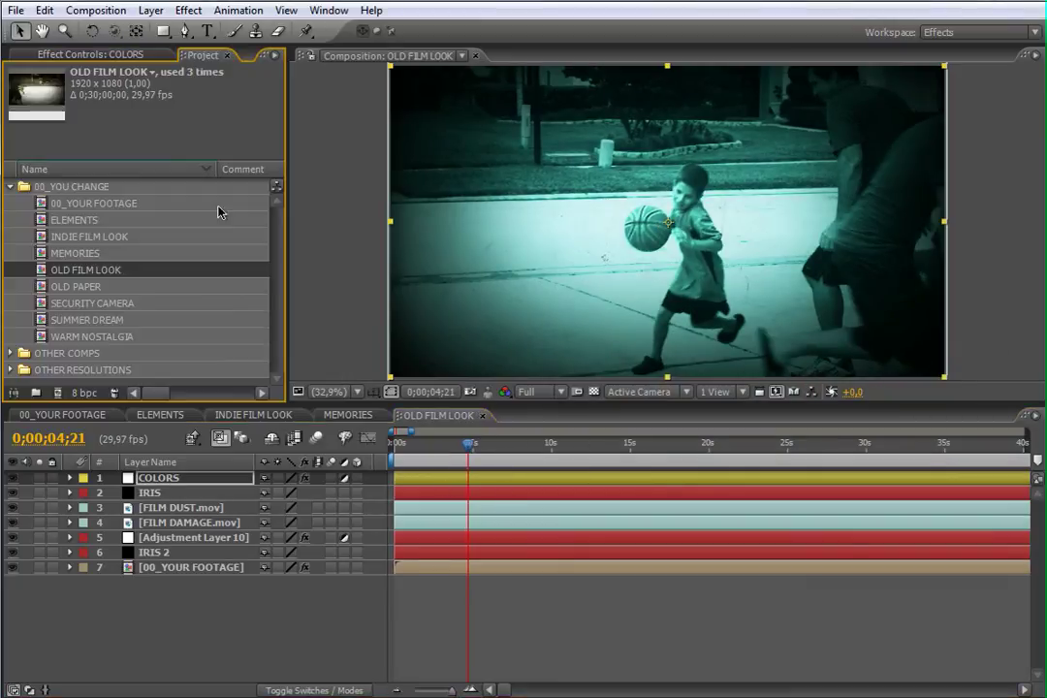
click(66, 288)
Open OLD PAPER and set its COLOR CONTROL Highlights colour to dark green
double_click(74, 289)
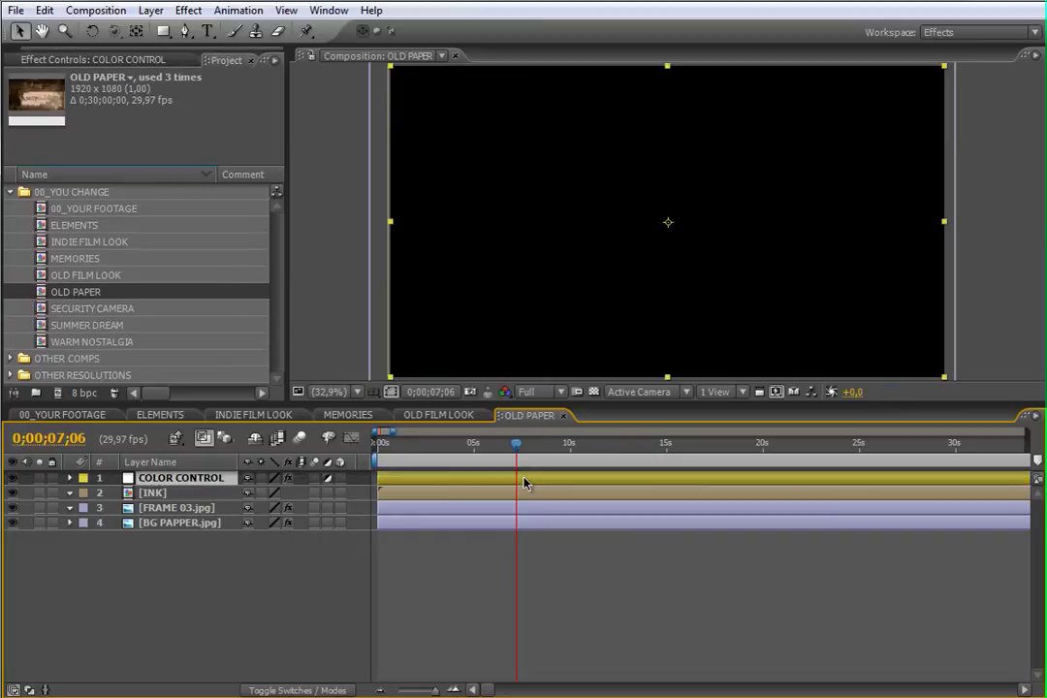
click(115, 61)
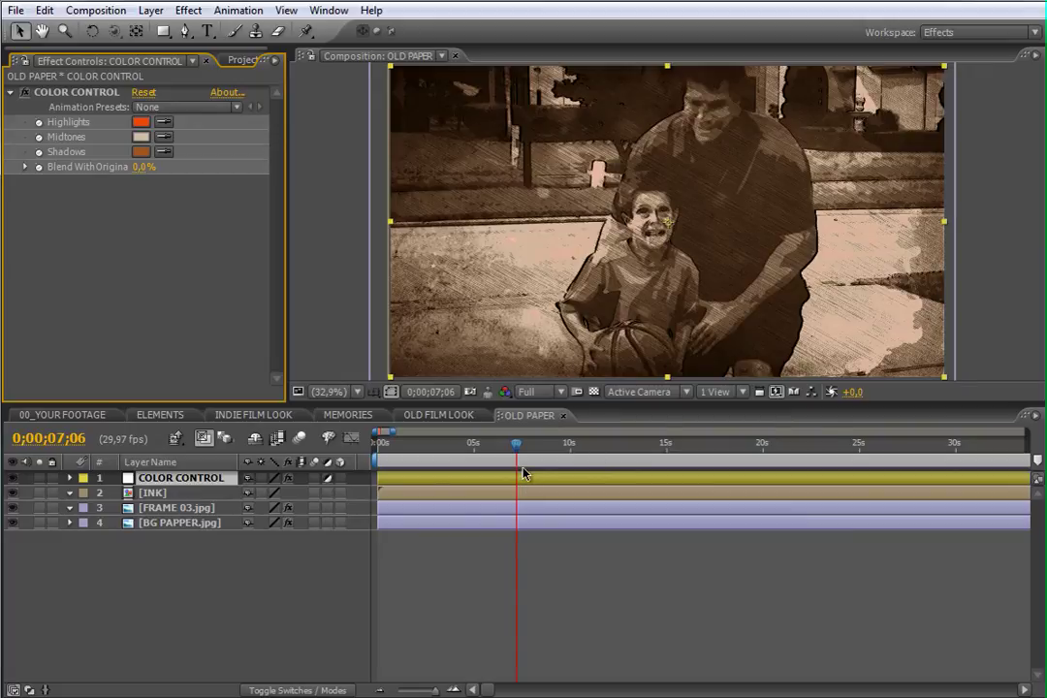
click(142, 123)
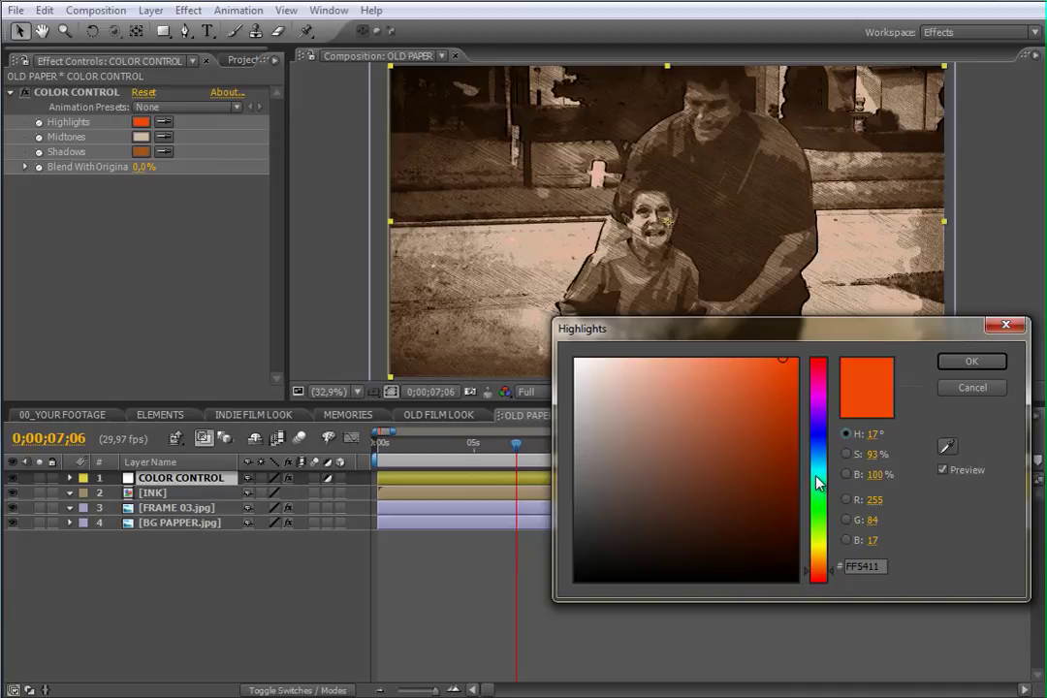
click(816, 517)
click(748, 503)
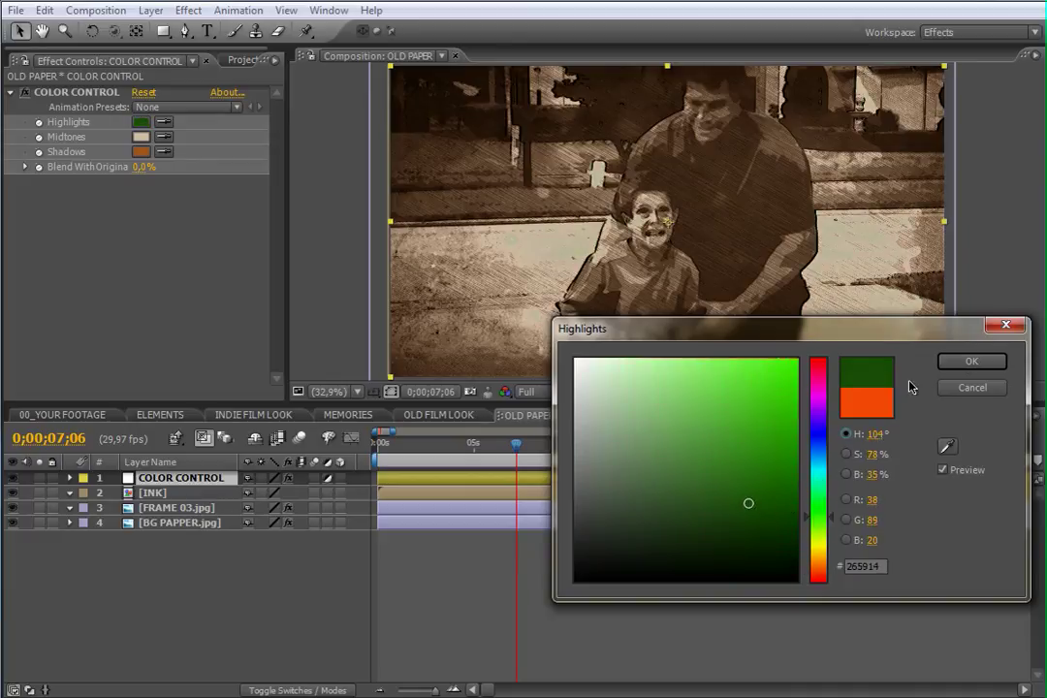
click(971, 361)
Set the Midtones colour to olive green and the Shadows to rusty red-orange
click(141, 137)
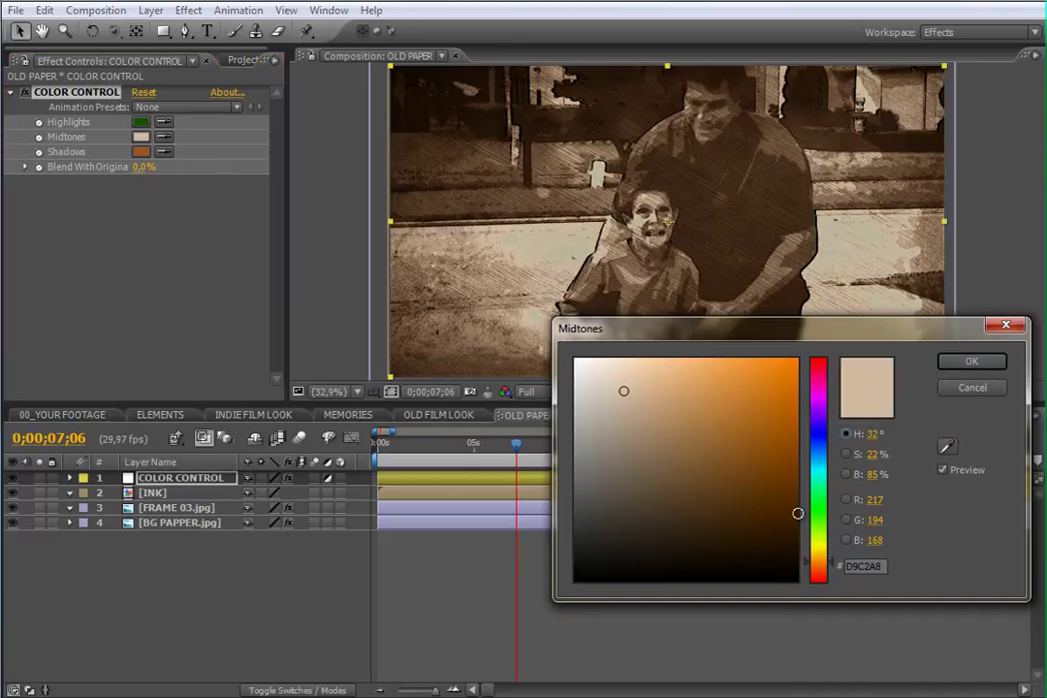
click(734, 478)
click(642, 498)
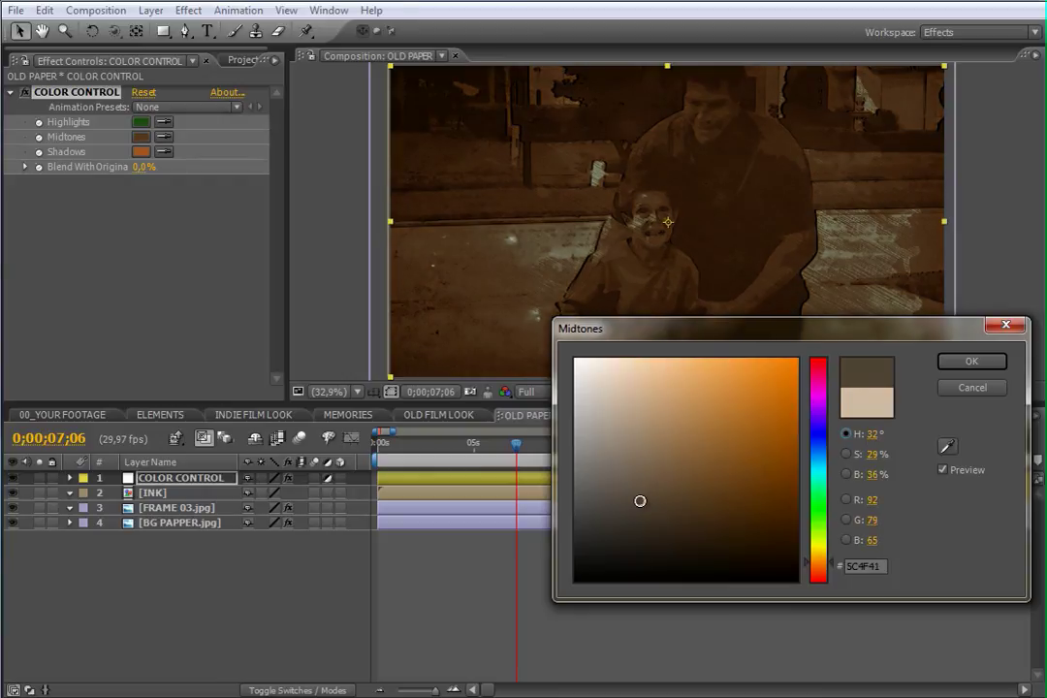
click(827, 540)
click(739, 489)
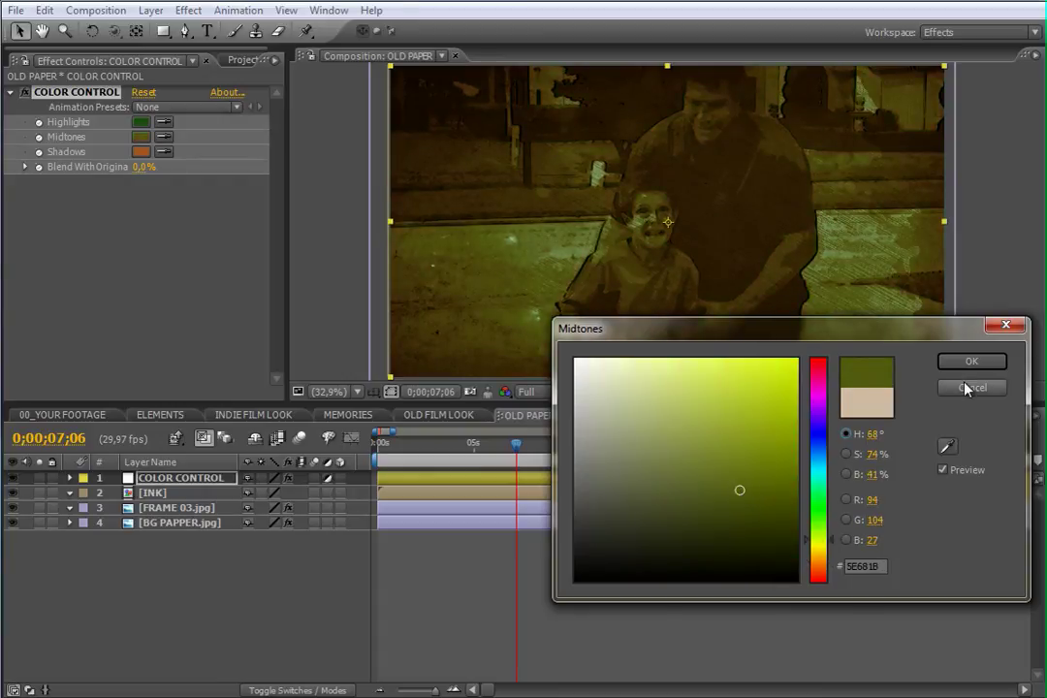
key(Return)
click(141, 151)
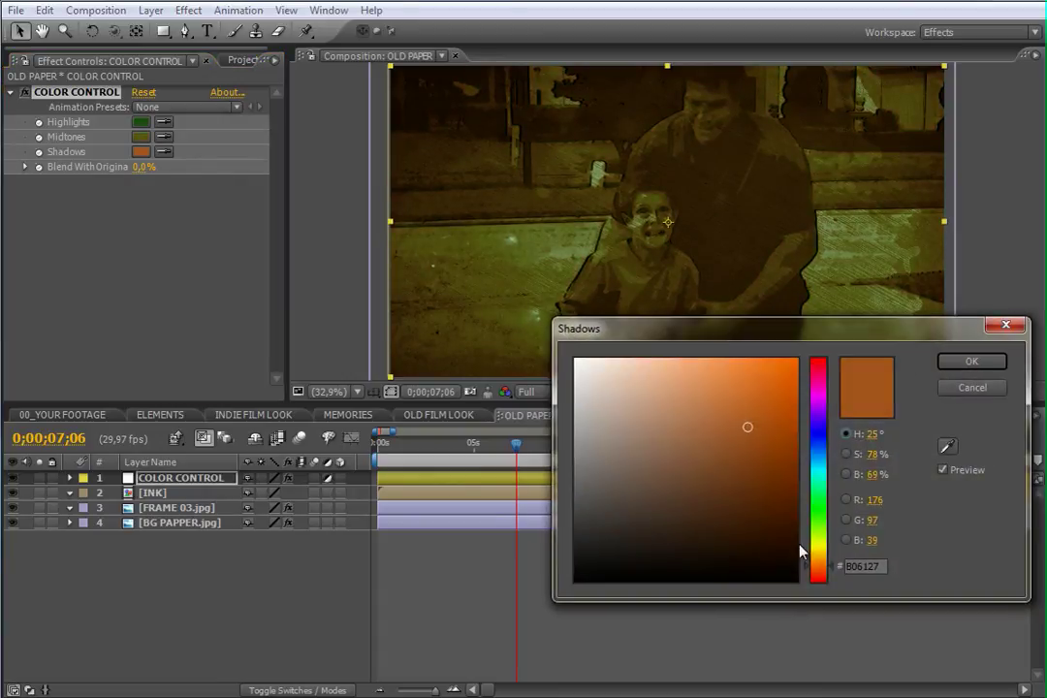
click(819, 573)
click(780, 423)
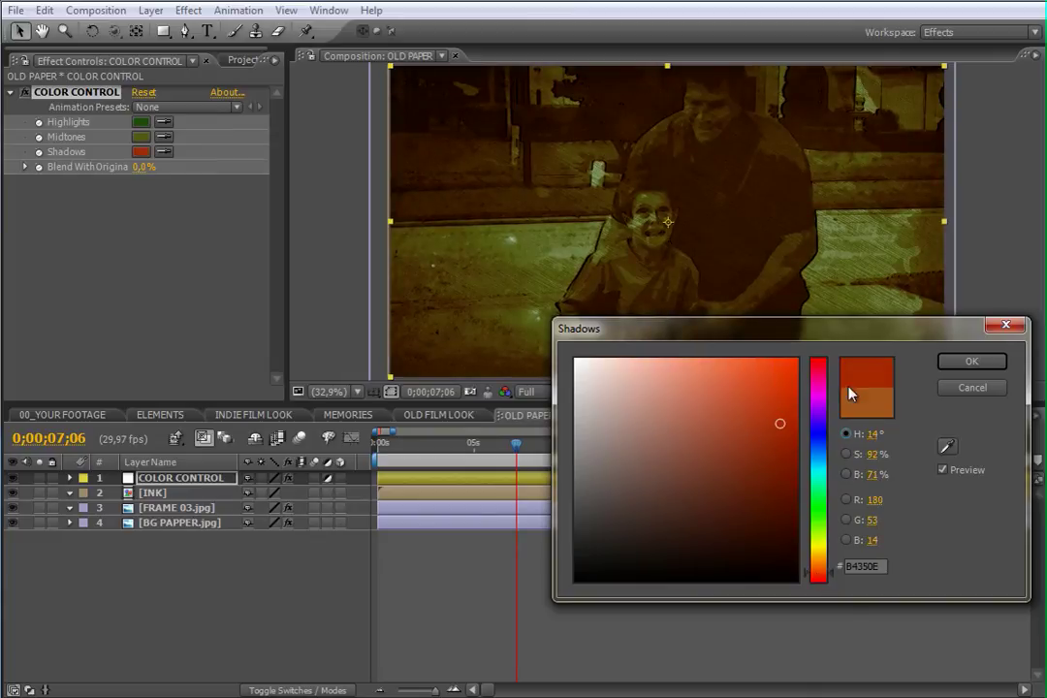
key(Return)
Change the Highlights to pale green and the Midtones to light teal
click(142, 123)
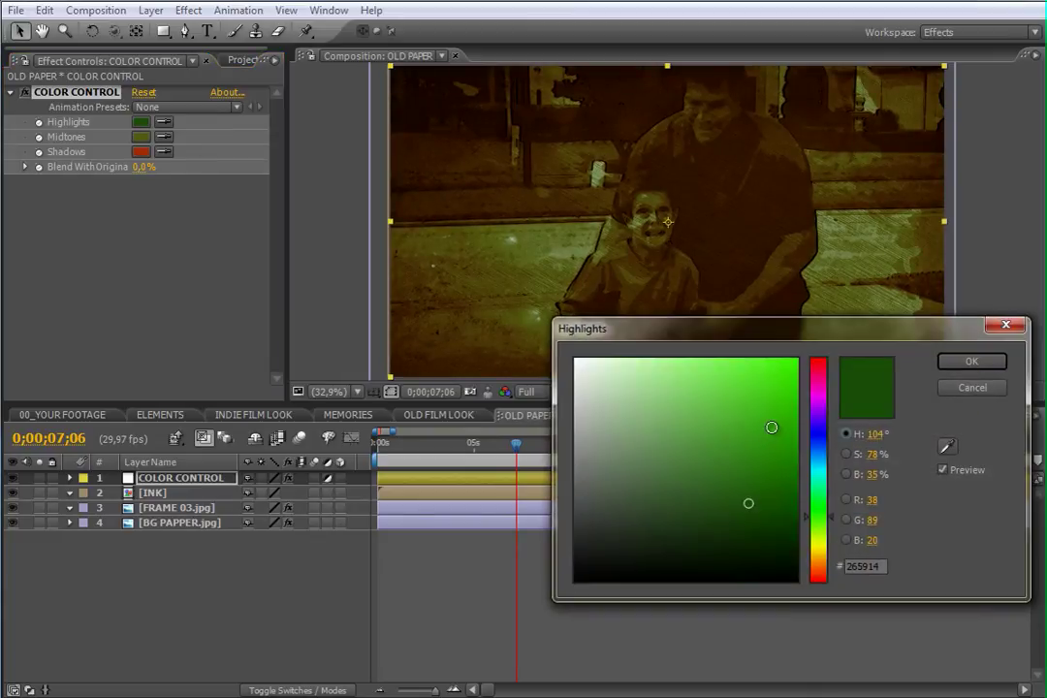
click(631, 404)
mouse_move(631, 404)
mouse_down()
mouse_move(620, 363)
mouse_move(636, 374)
mouse_up()
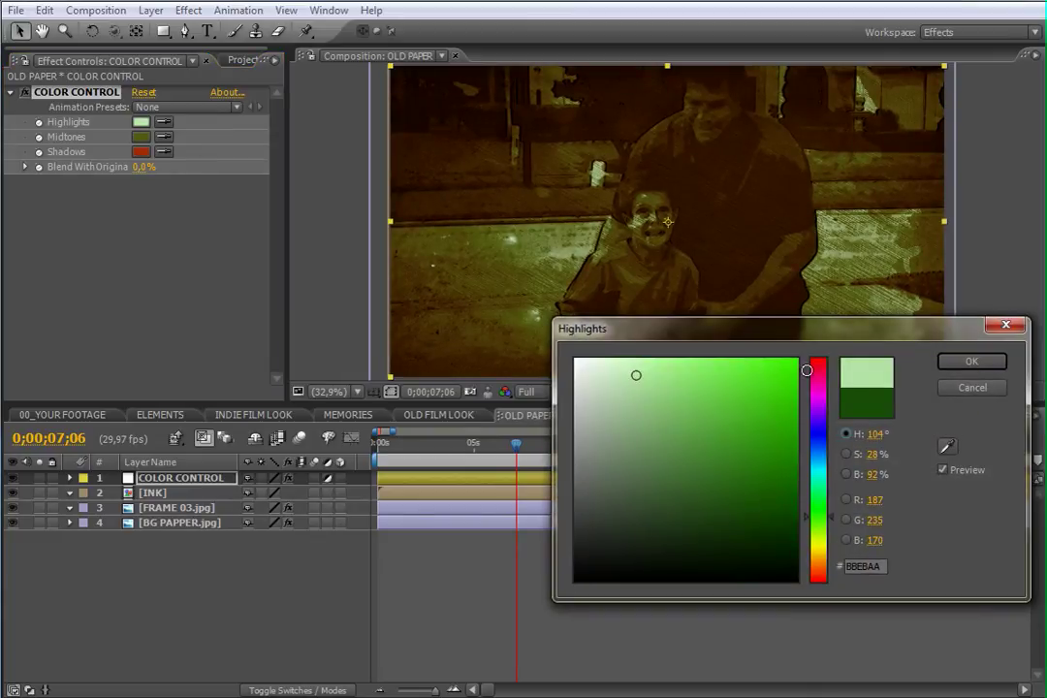
click(976, 361)
click(142, 137)
click(636, 394)
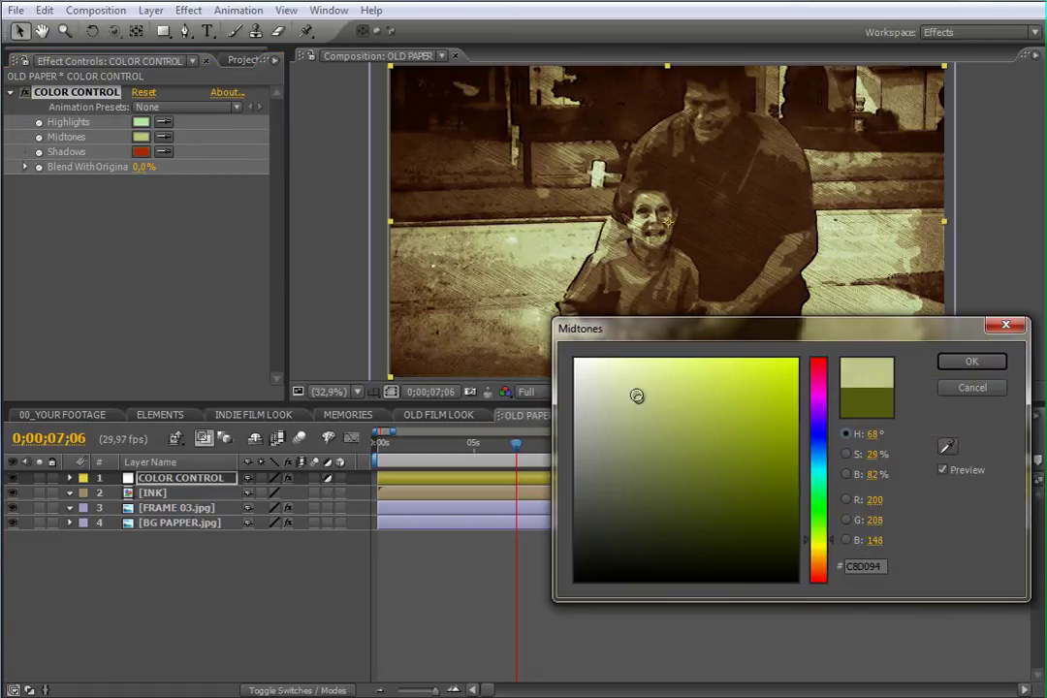
mouse_move(640, 398)
mouse_down()
mouse_move(659, 437)
mouse_move(650, 411)
mouse_up()
click(817, 483)
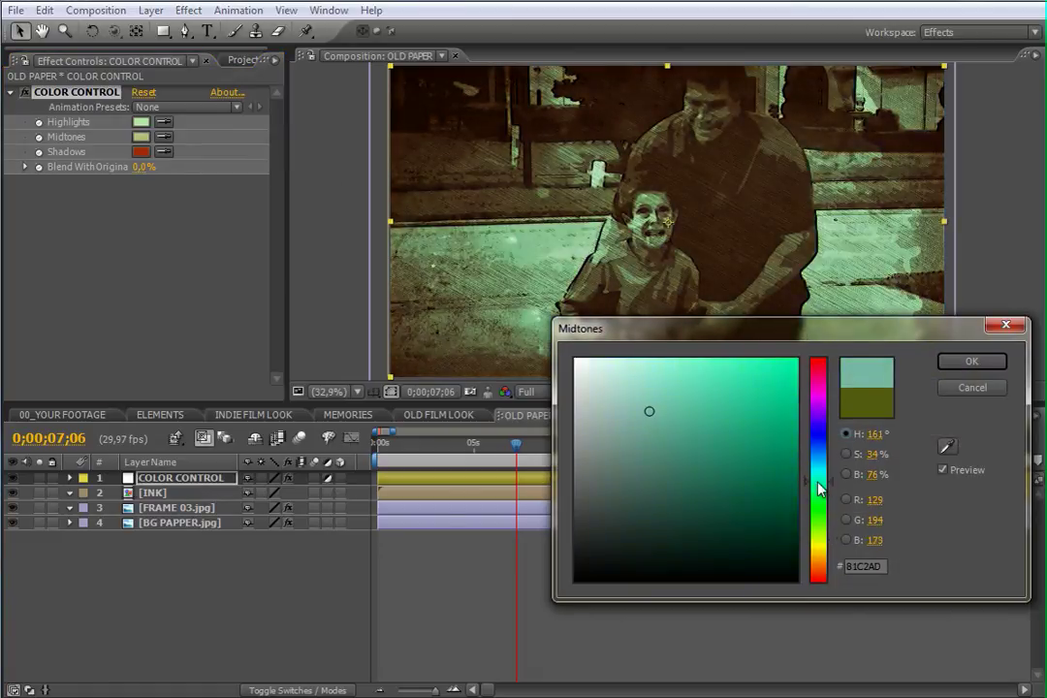
click(970, 362)
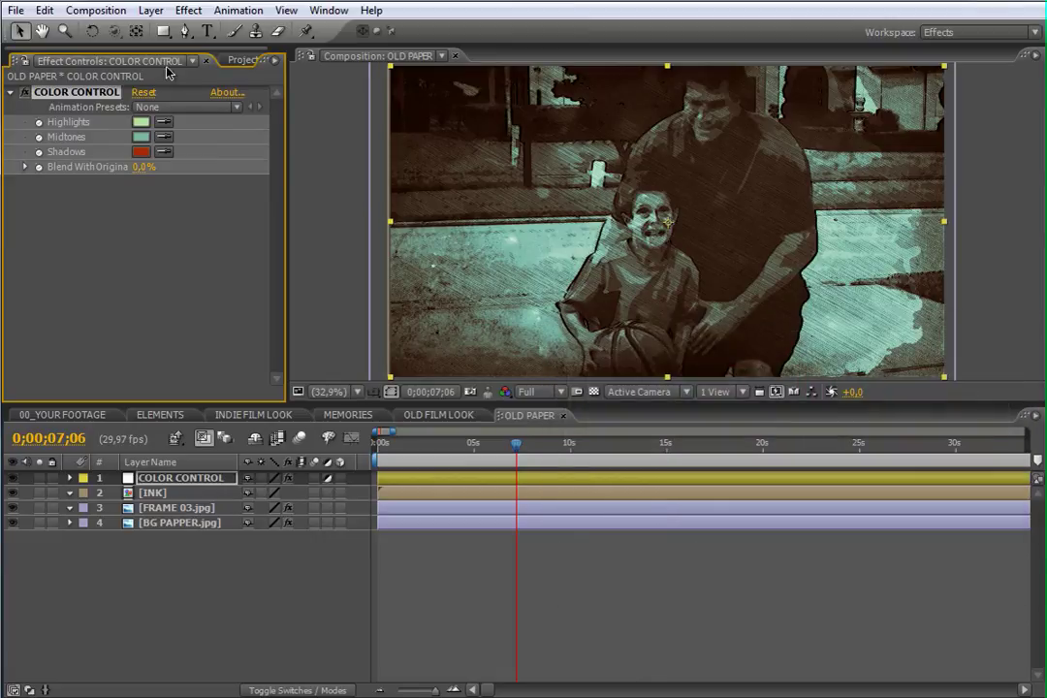
click(227, 60)
Open SECURITY CAMERA and expand the COLORS layer's three colour effects
double_click(92, 309)
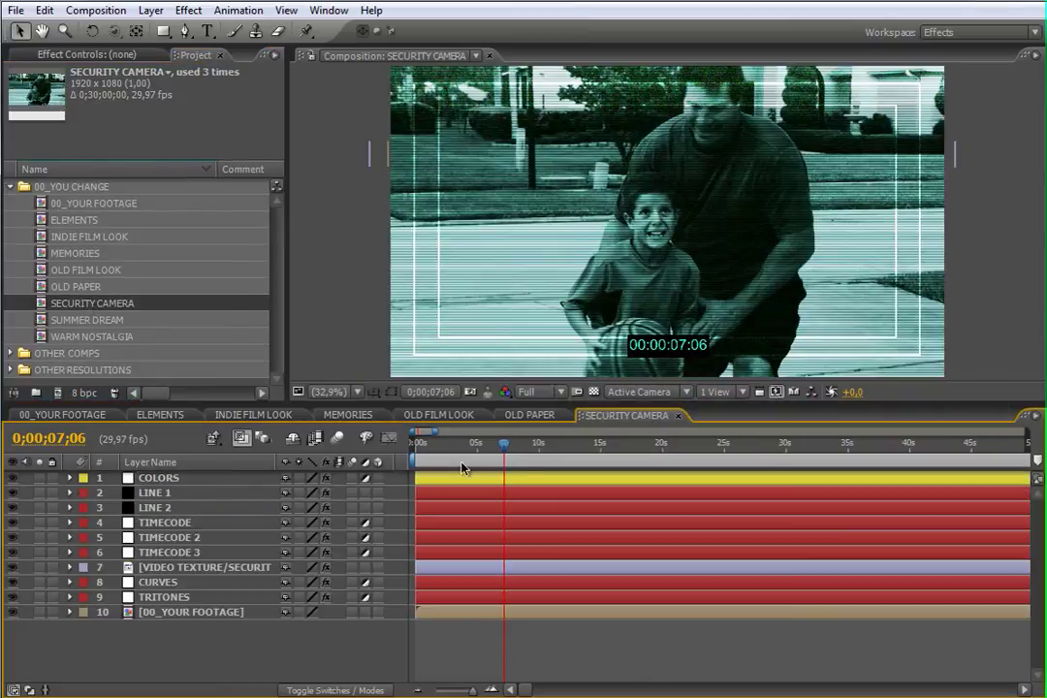
click(528, 477)
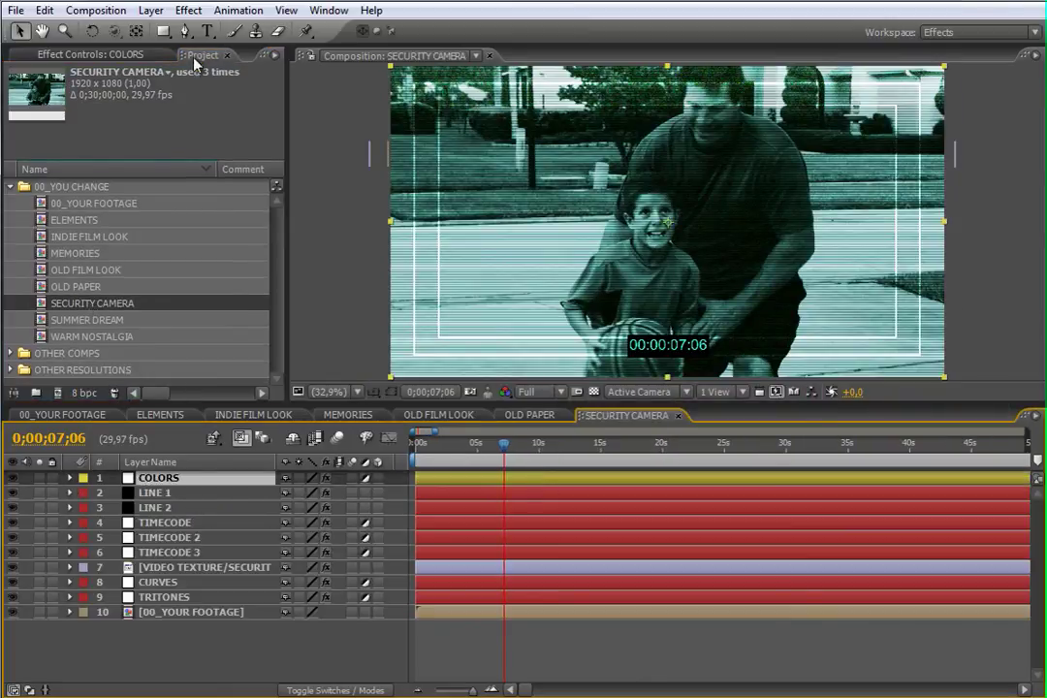
click(136, 56)
click(47, 86)
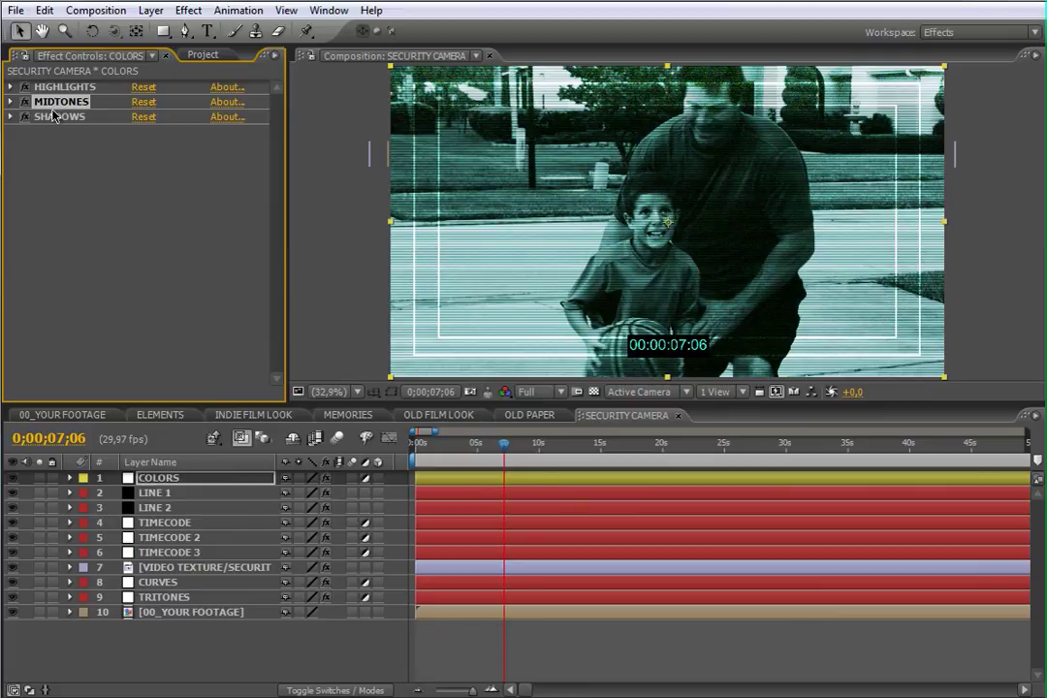
click(53, 116)
click(43, 90)
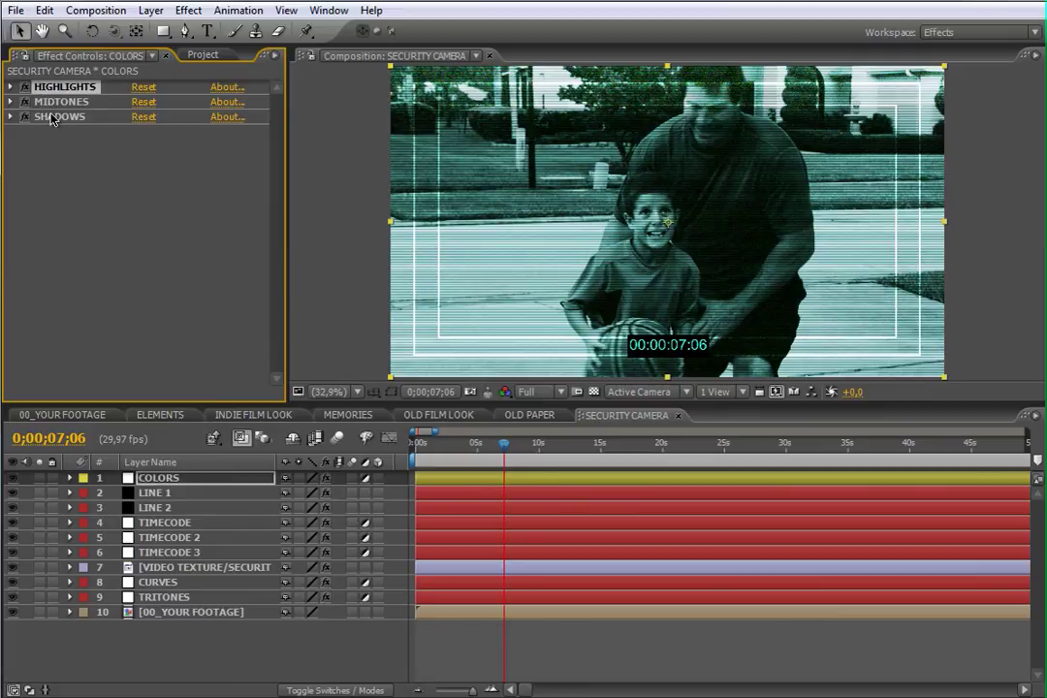
shift+click(34, 117)
click(9, 87)
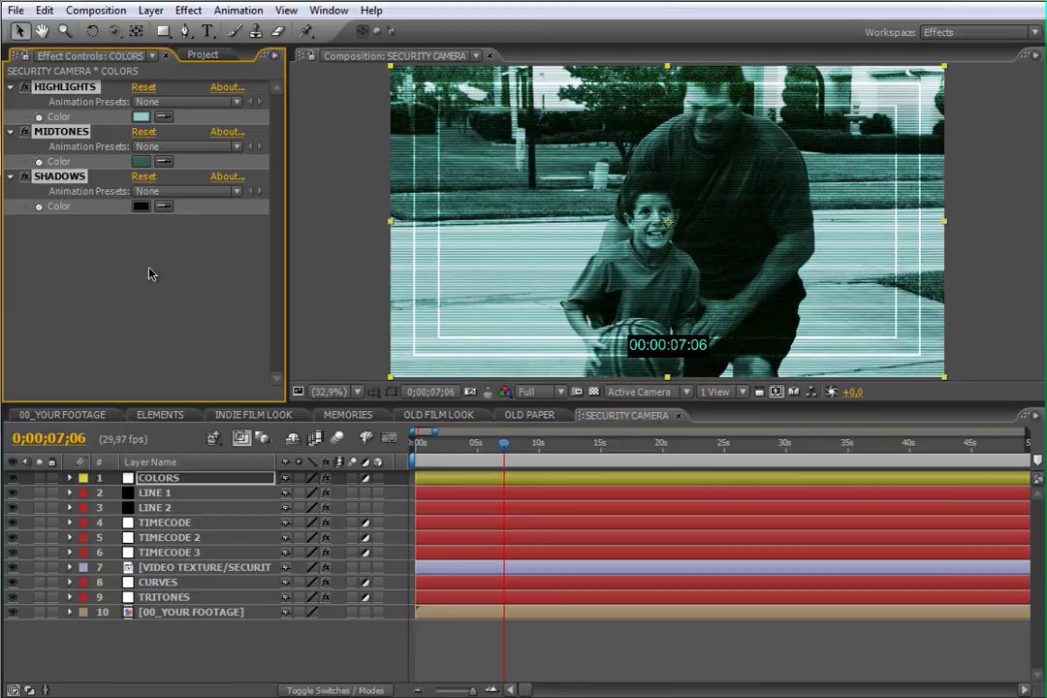
Set the highlight colour to saturated blue and desaturate the midtones to grey
click(141, 117)
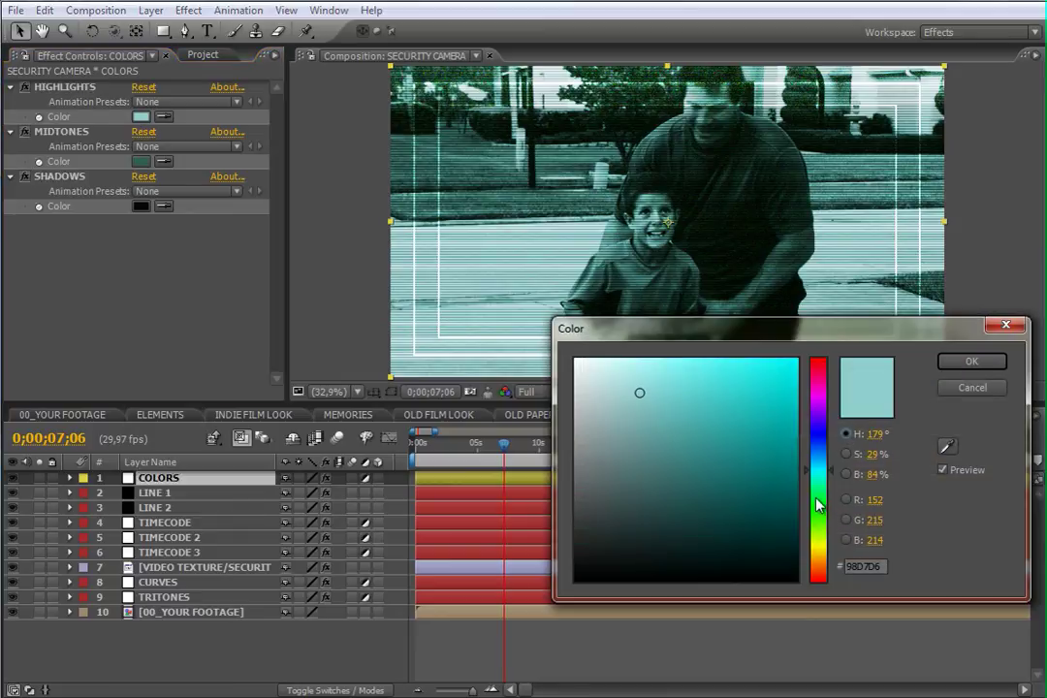
drag(821, 462, 821, 450)
drag(775, 387, 777, 360)
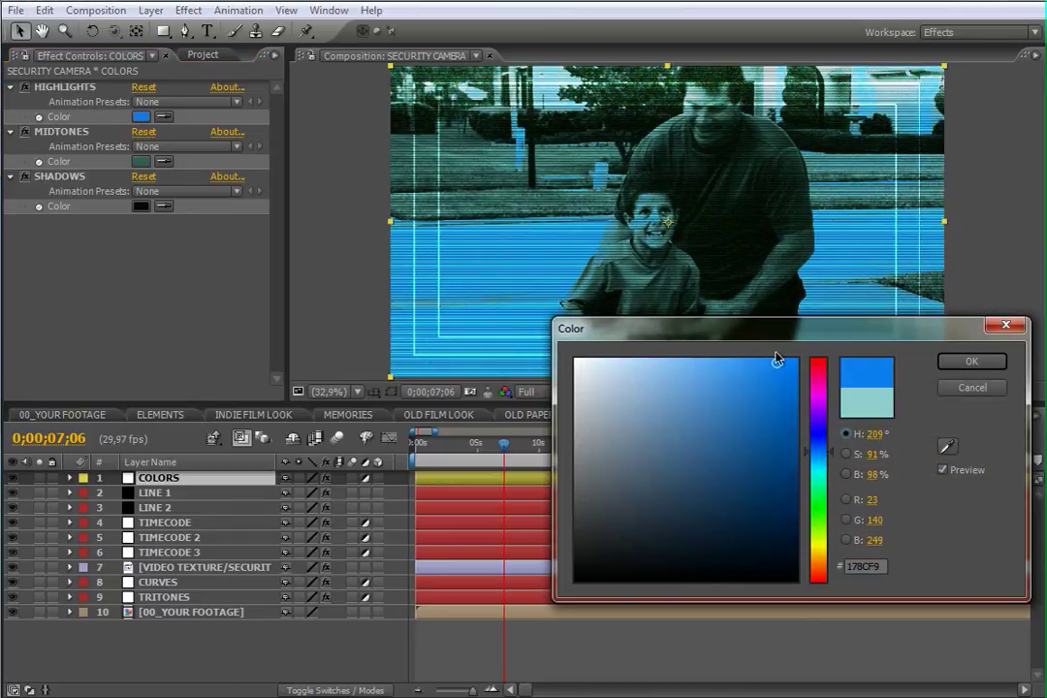
click(971, 362)
click(140, 161)
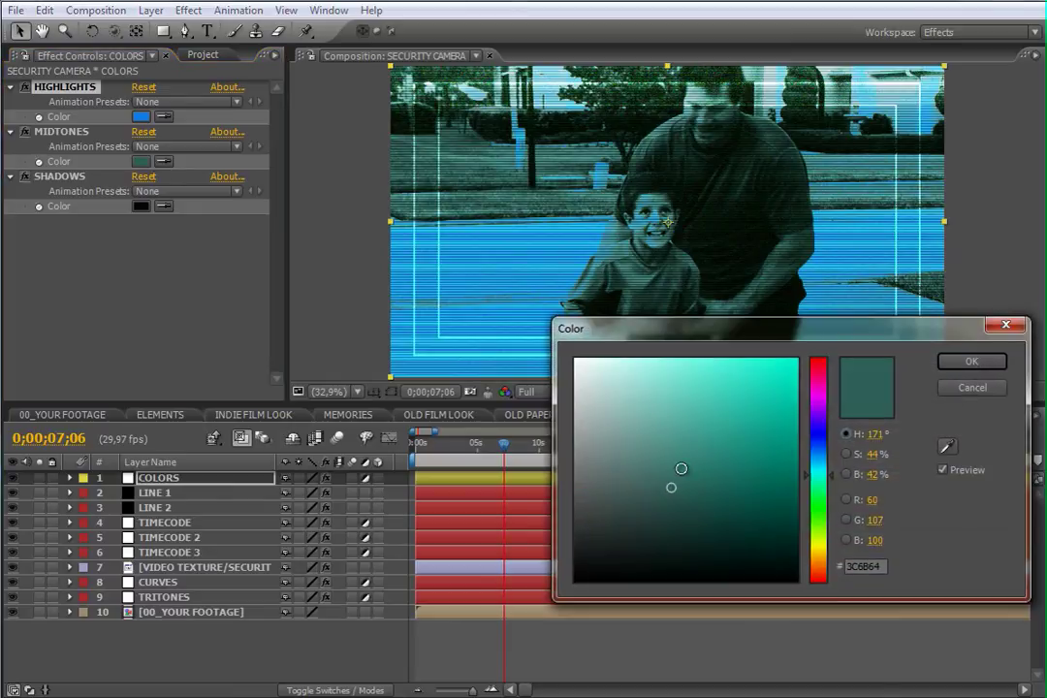
drag(645, 466, 579, 436)
click(970, 361)
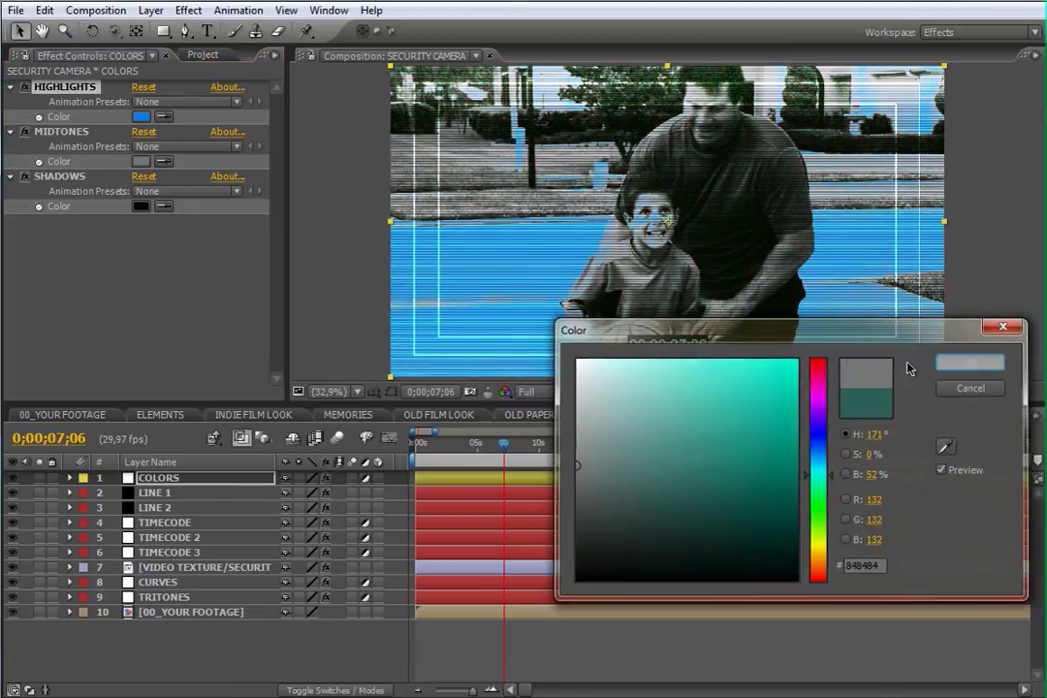
Change the highlights to light grey and the shadows to dark green
click(140, 117)
click(576, 412)
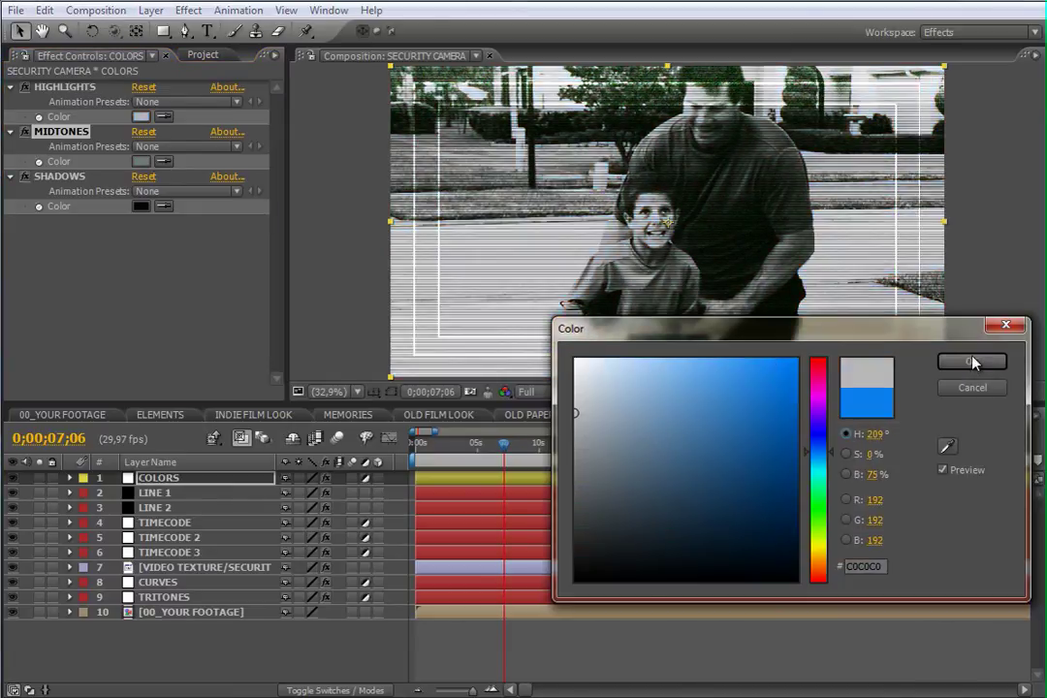
click(970, 362)
click(140, 206)
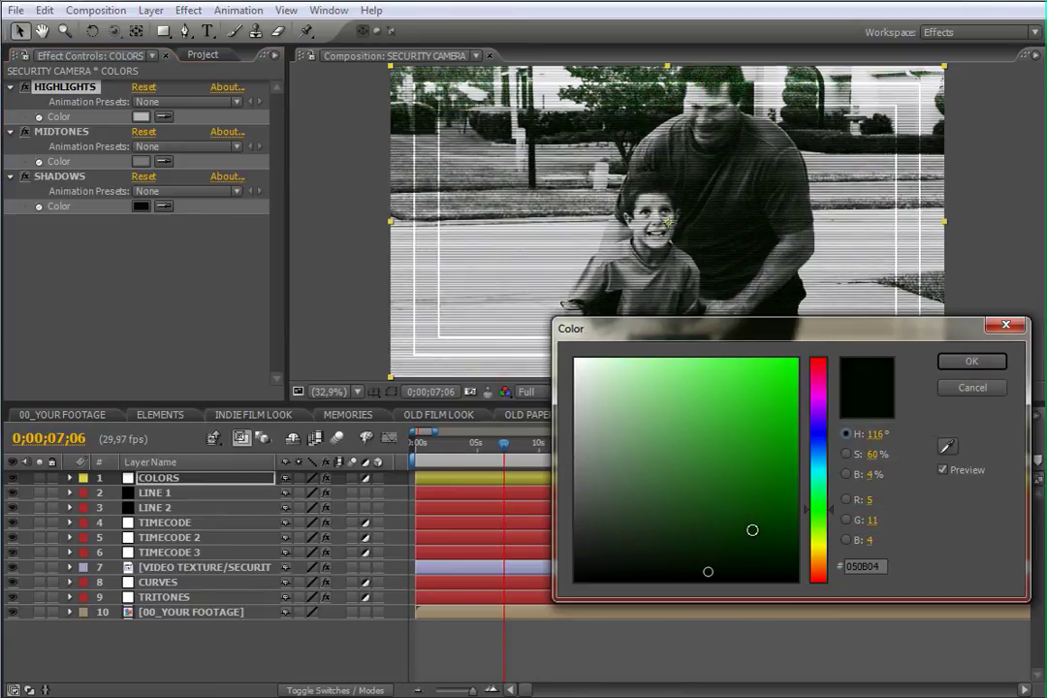
click(773, 535)
drag(773, 535, 695, 555)
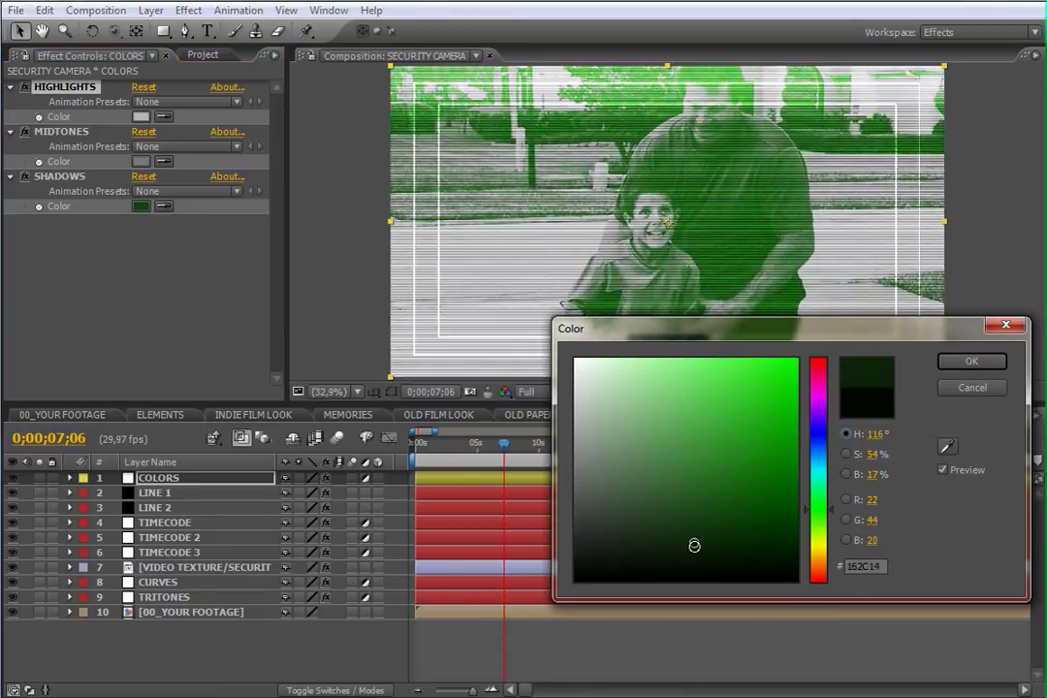
click(970, 362)
click(202, 56)
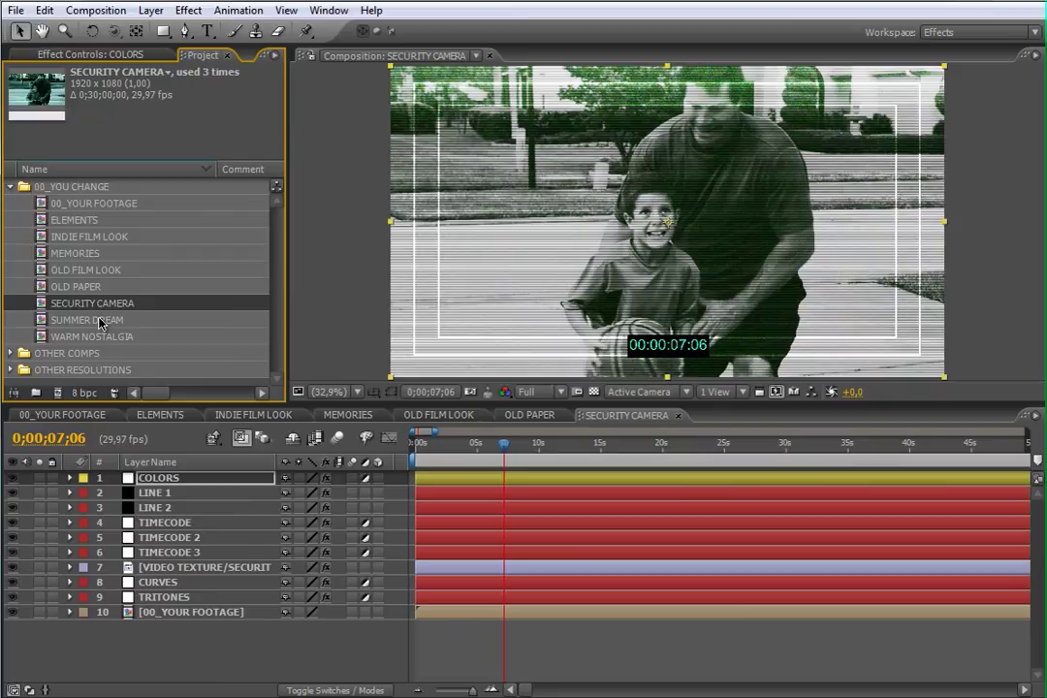
click(102, 327)
Preview SUMMER DREAM, then open WARM NOSTALGIA and scrub to around six seconds
double_click(97, 320)
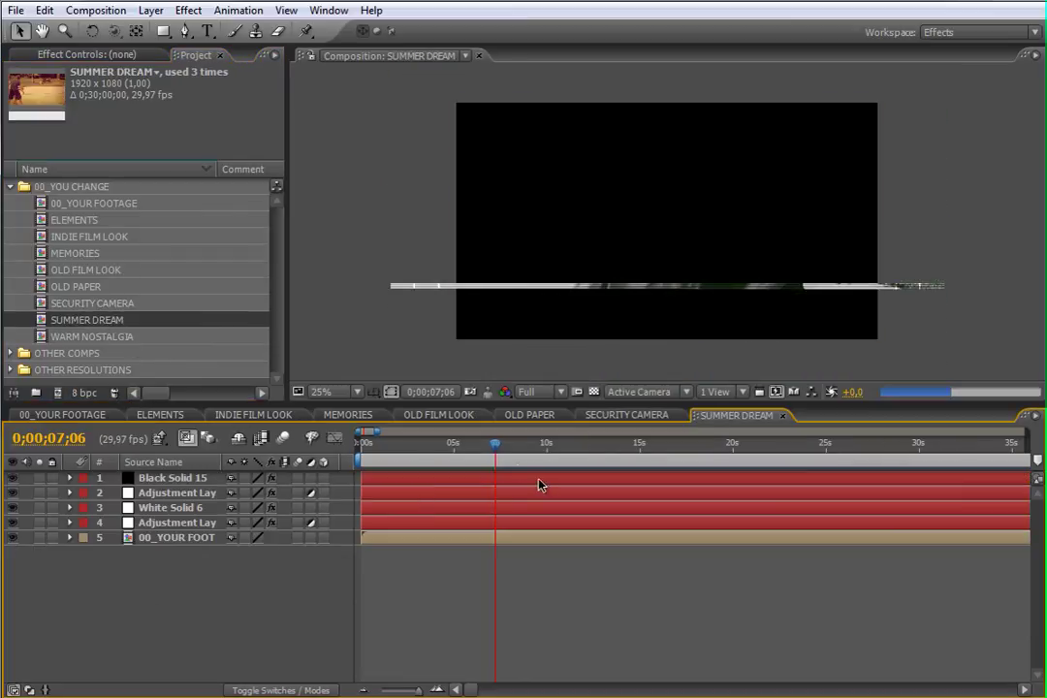
drag(484, 453, 444, 463)
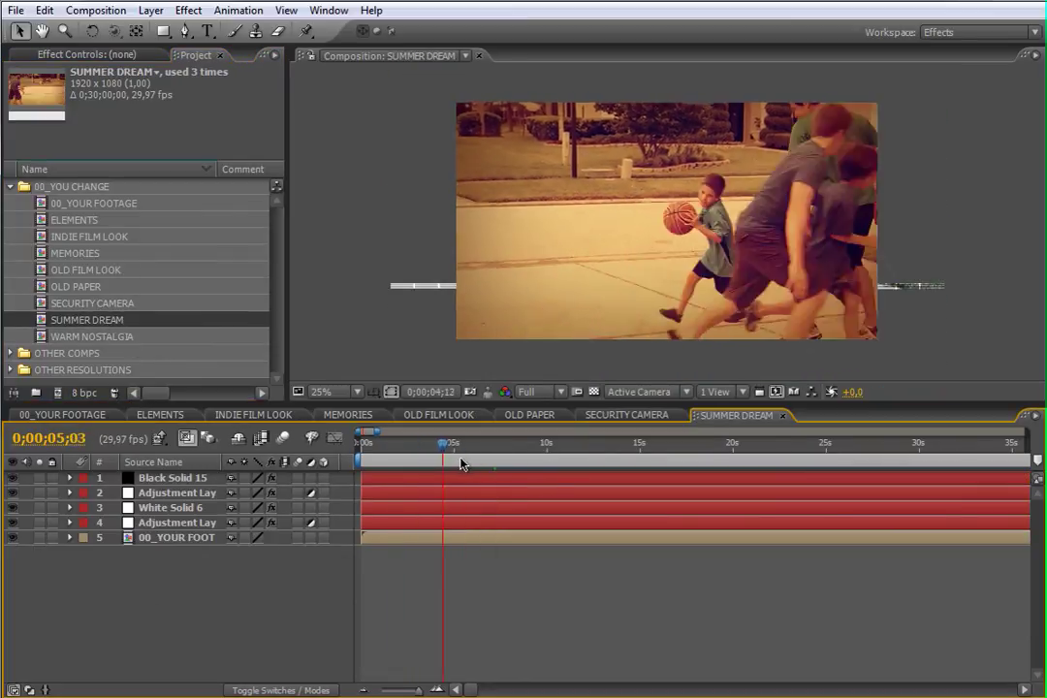
double_click(107, 335)
drag(510, 457, 448, 453)
drag(482, 463, 507, 481)
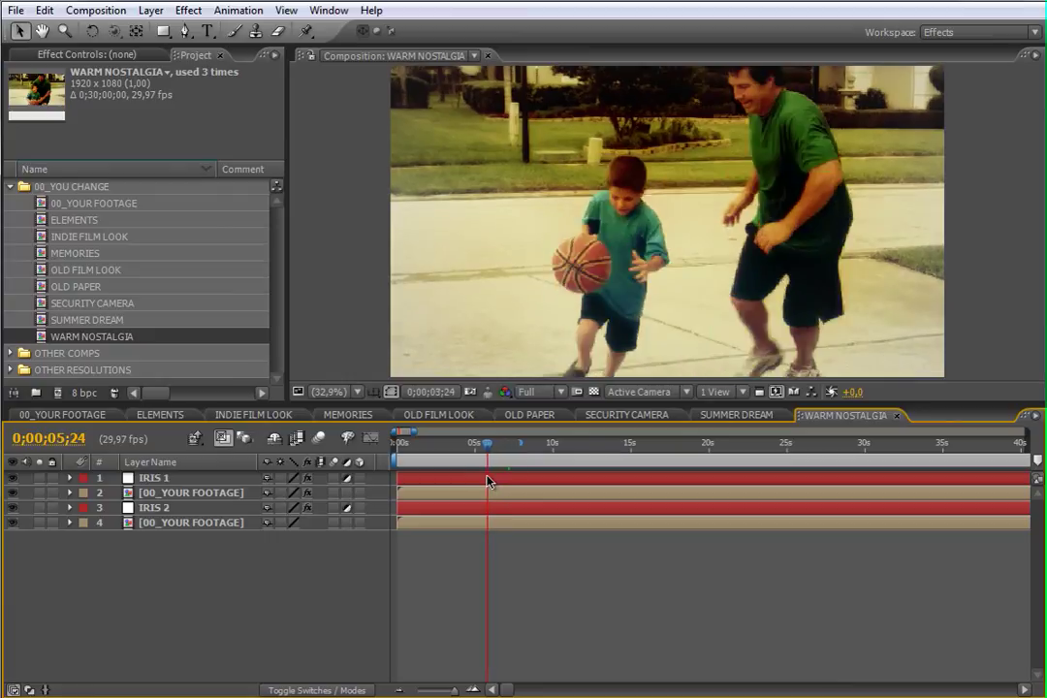
drag(506, 481, 499, 482)
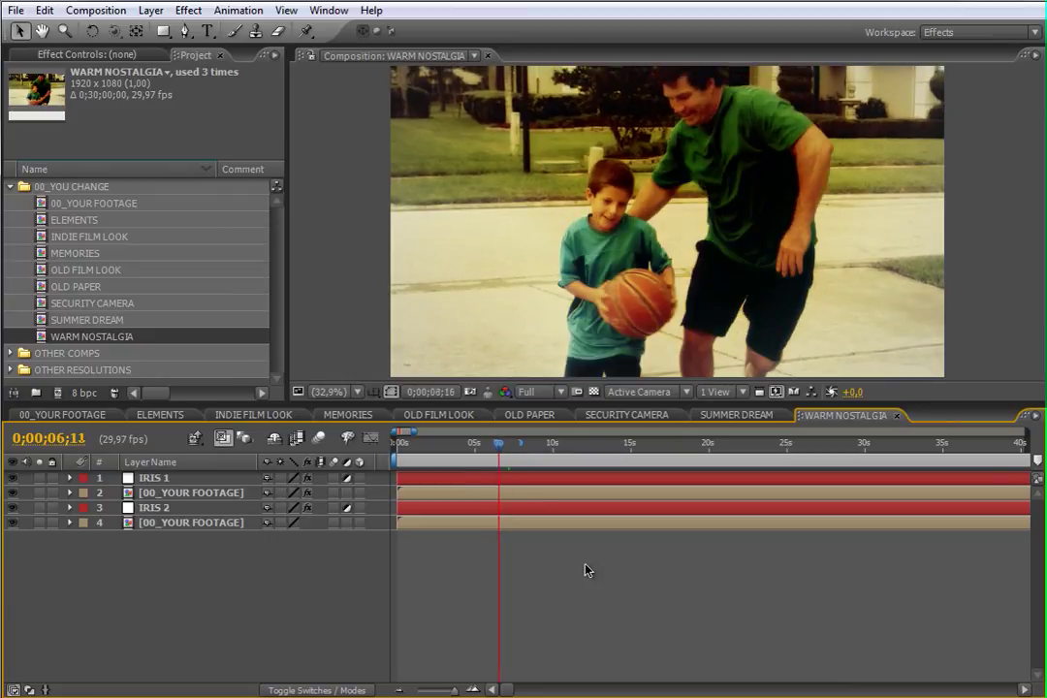